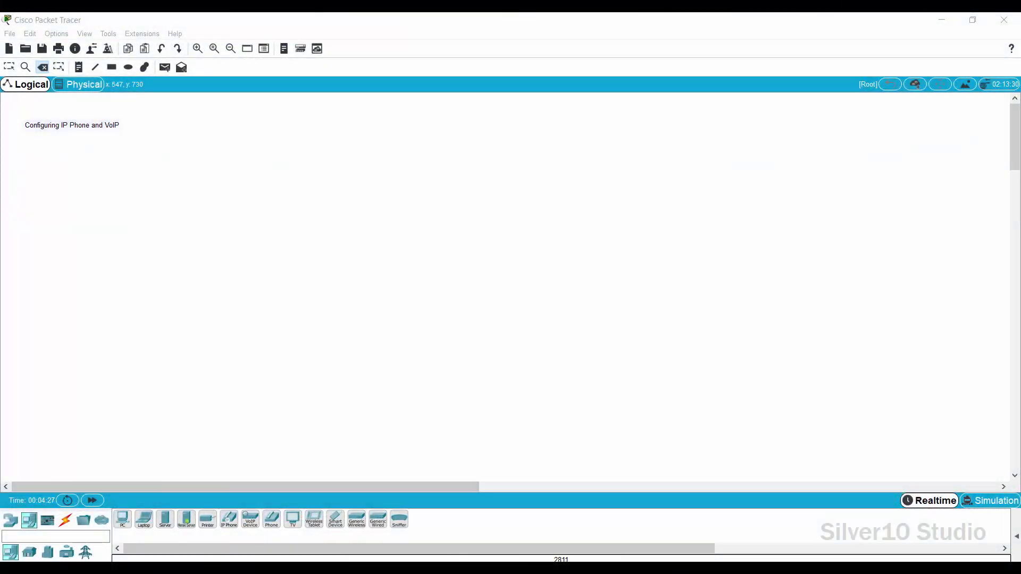
- Place a 2811 router near the top of the workspace and rename it Net_Rtr
mouse_move(194, 568)
left_click(10, 520)
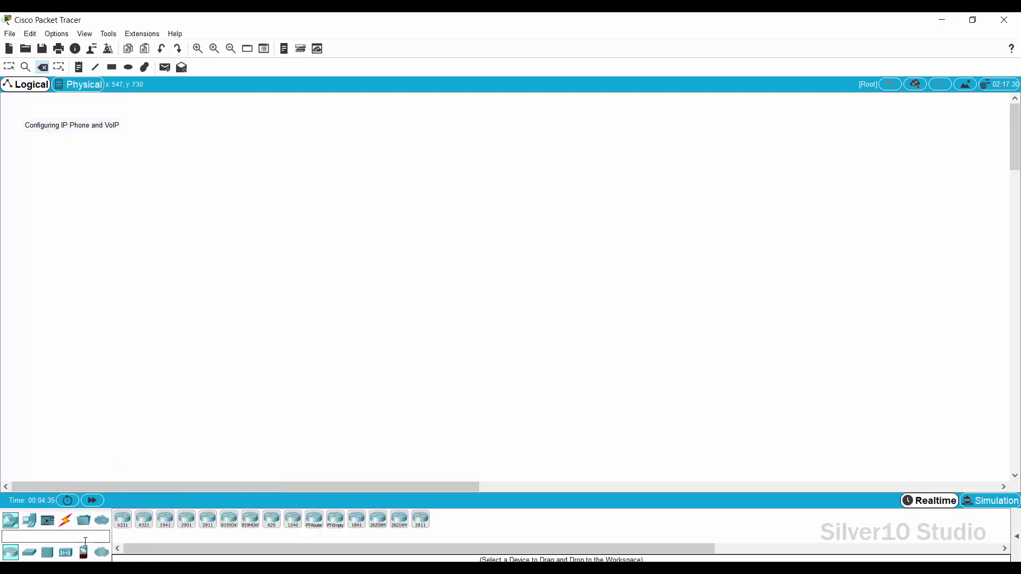
left_click(420, 520)
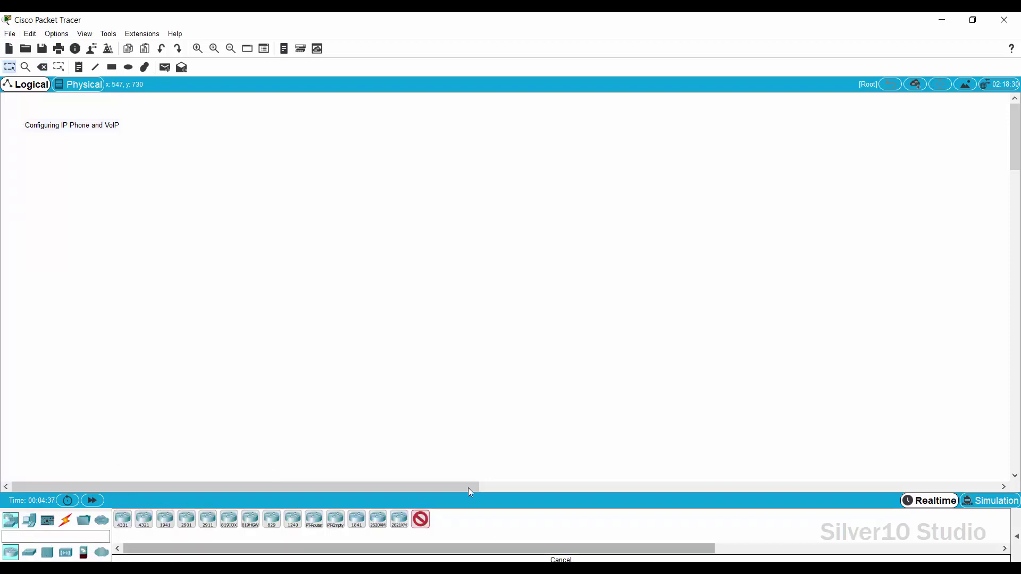
left_click(278, 132)
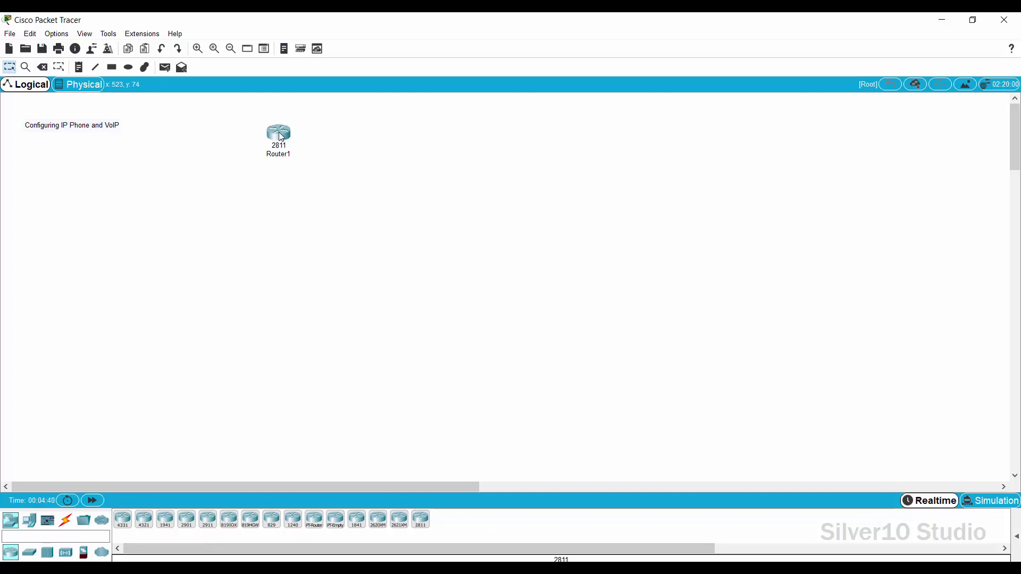
left_click(287, 160)
key("BackSpace")
key("BackSpace")
key("BackSpace")
key("BackSpace")
key("BackSpace")
key("BackSpace")
key("BackSpace")
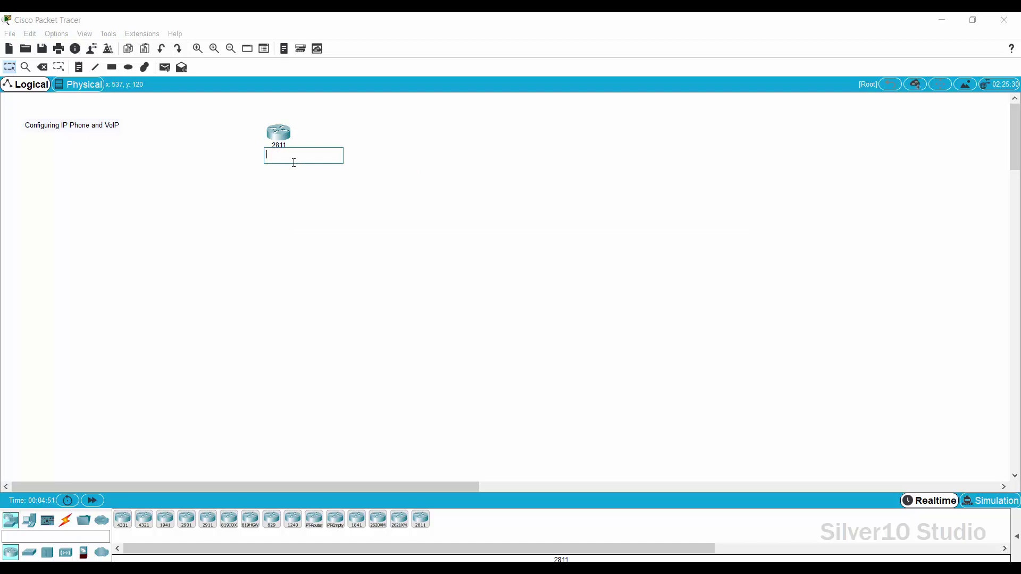
type("Net_Rtr")
left_click(346, 186)
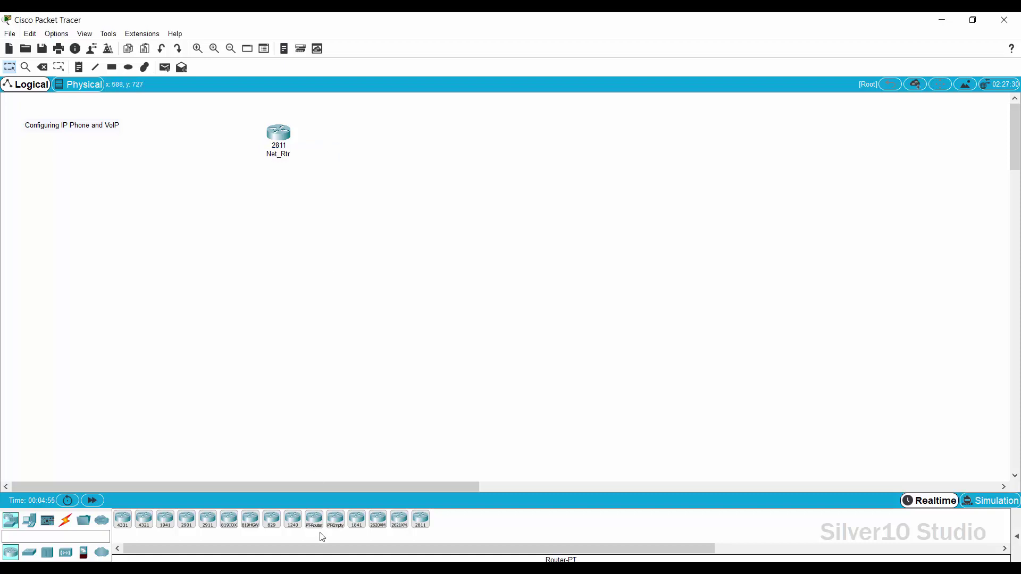
- Place a 2950T-24 switch below the router and rename it Net_Sw
left_click(29, 552)
left_click(292, 519)
left_click(282, 223)
left_click(286, 246)
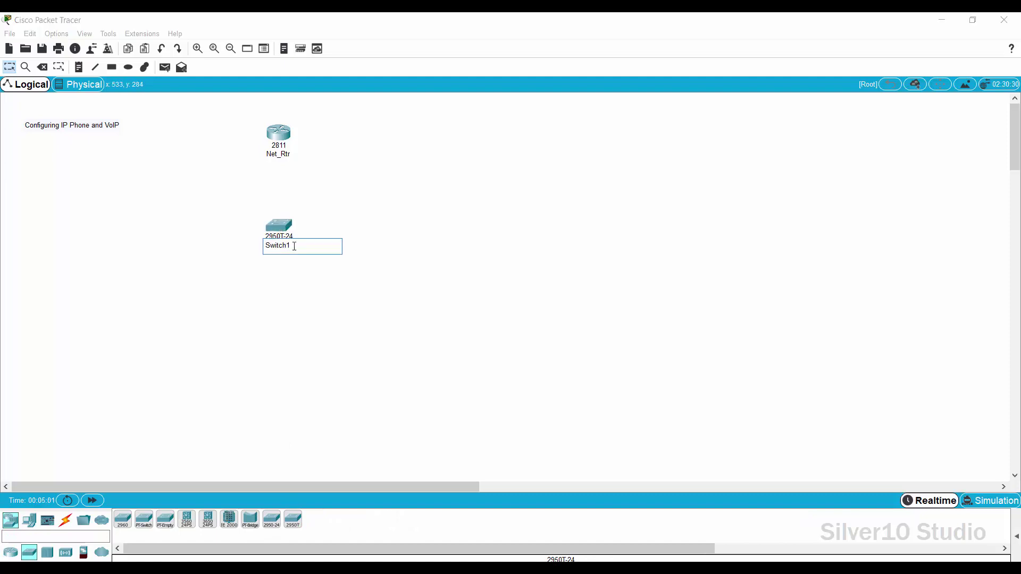
key("BackSpace")
key("BackSpace")
key("BackSpace")
key("BackSpace")
key("BackSpace")
key("BackSpace")
type("Net_Sw")
key("Return")
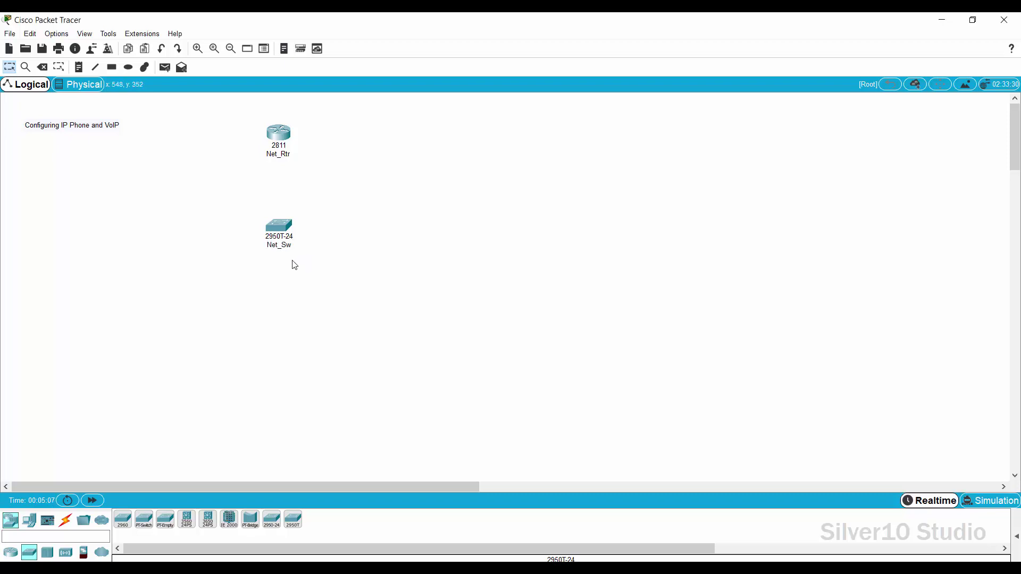
- Place a 7960 IP phone, Home-VoIP-PT adapter, analog phone and PC below the switch
left_click(29, 520)
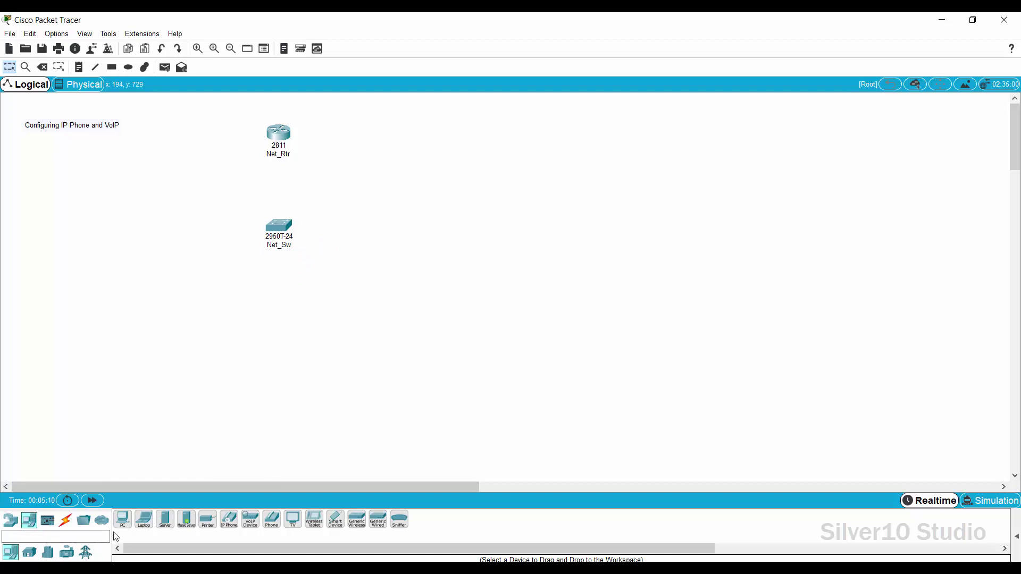
left_click(228, 519)
left_click(185, 312)
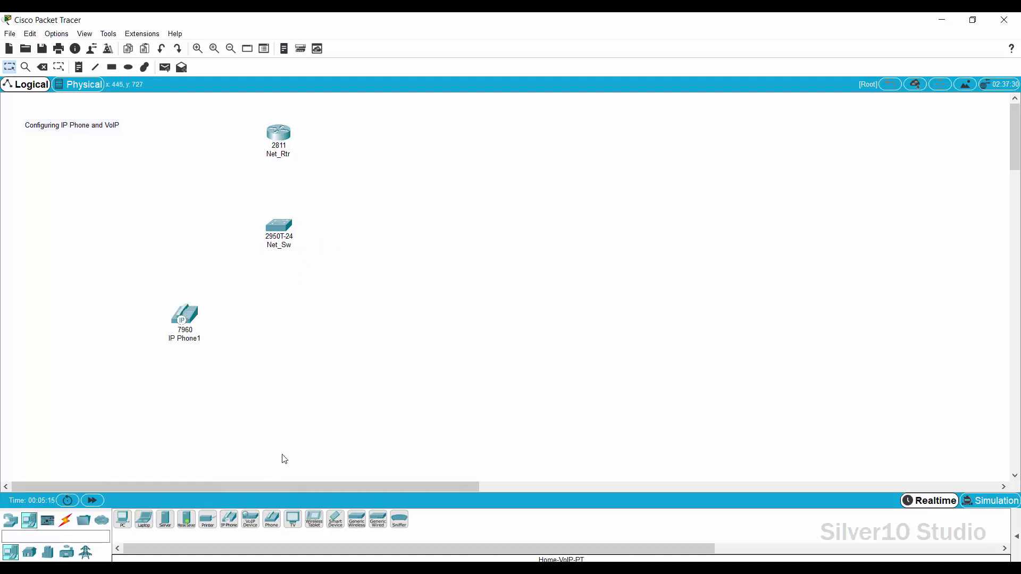
left_click(250, 518)
left_click(354, 318)
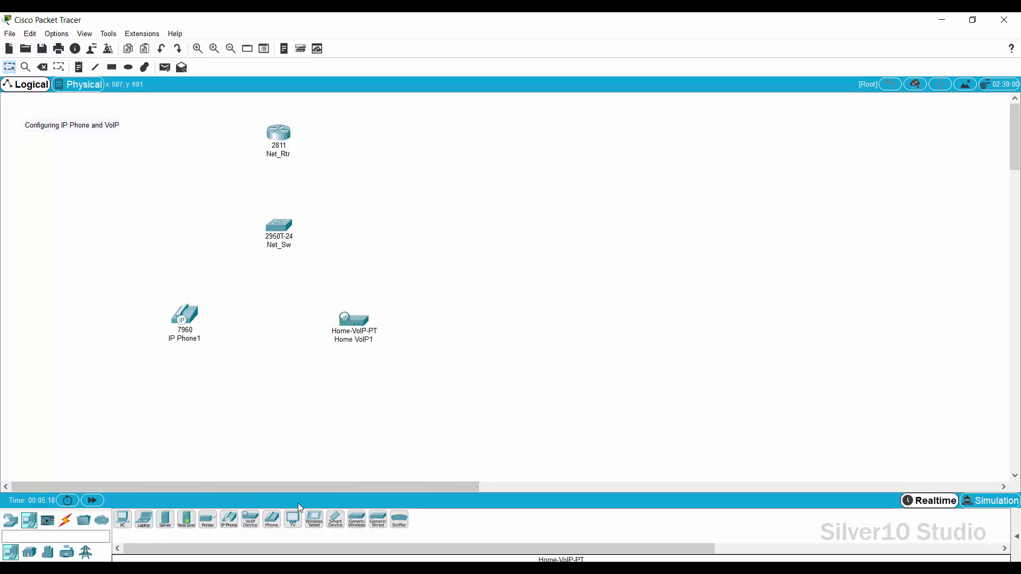
left_click(272, 520)
left_click(356, 421)
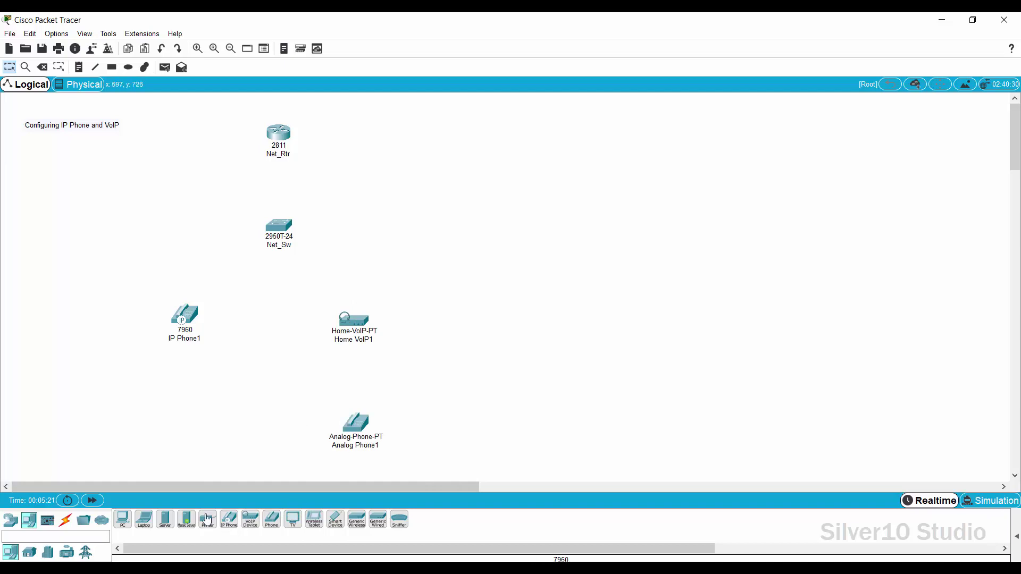
left_click(122, 520)
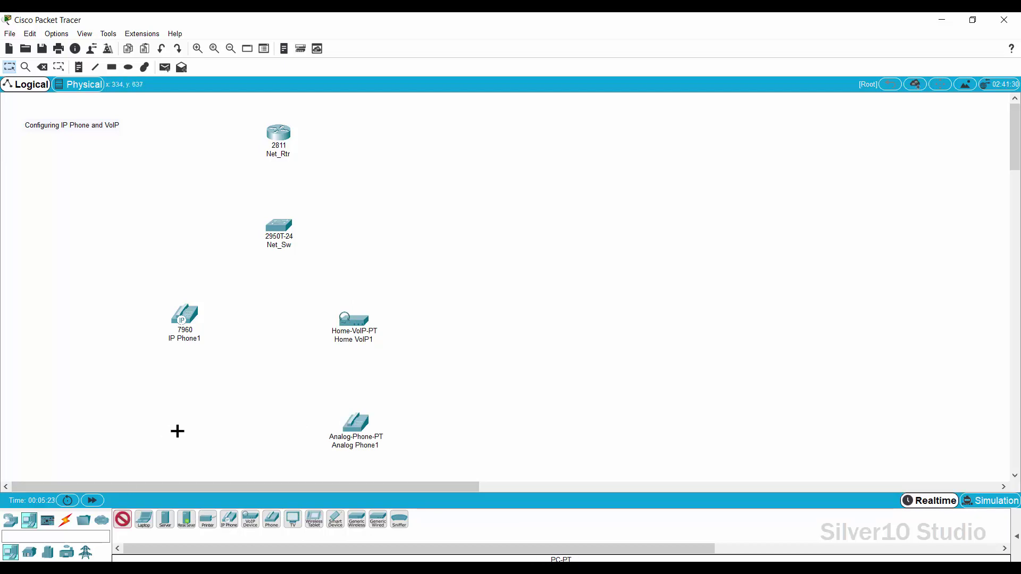
left_click(177, 431)
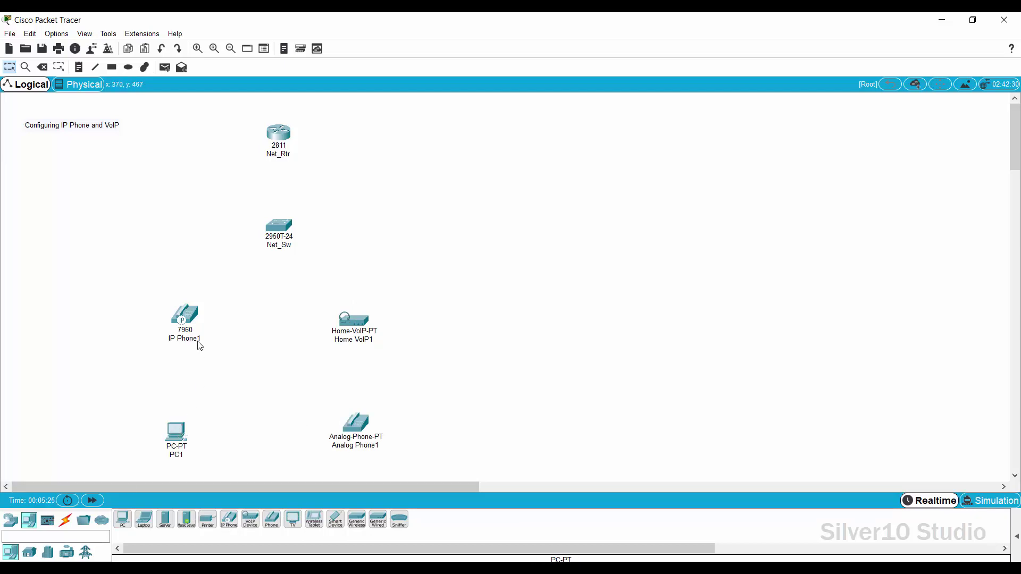
- Rename IP Phone1 to Net IP Phone and Home VoIP1 to Net VoIP
left_click(198, 340)
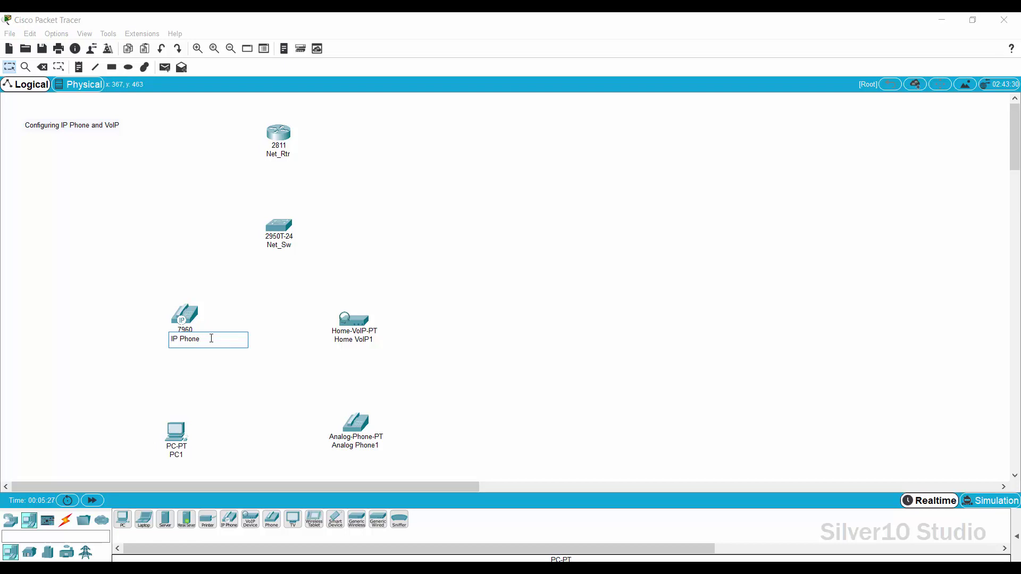
type("Net")
left_click(355, 341)
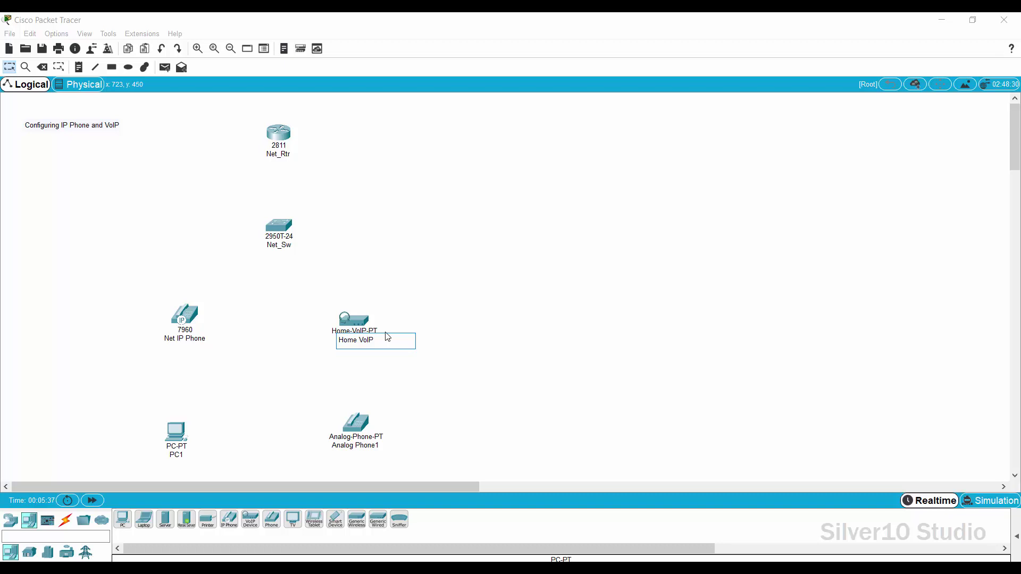
key("Home")
key("Delete")
key("Delete")
key("Delete")
key("Delete")
key("Delete")
type("Net")
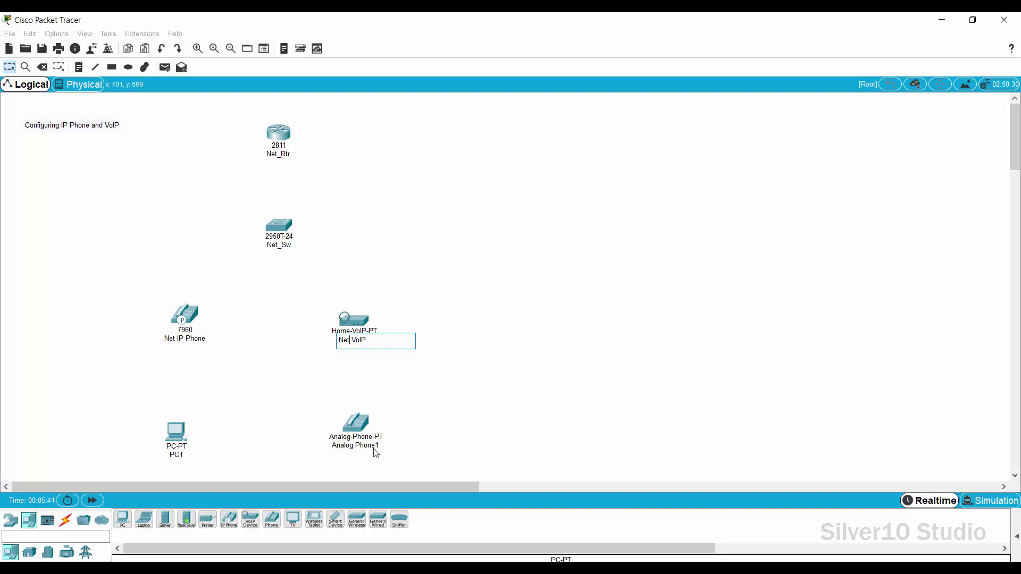
- Rename Analog Phone1 to Net Analog Phone and PC1 to Net PC
left_click(375, 449)
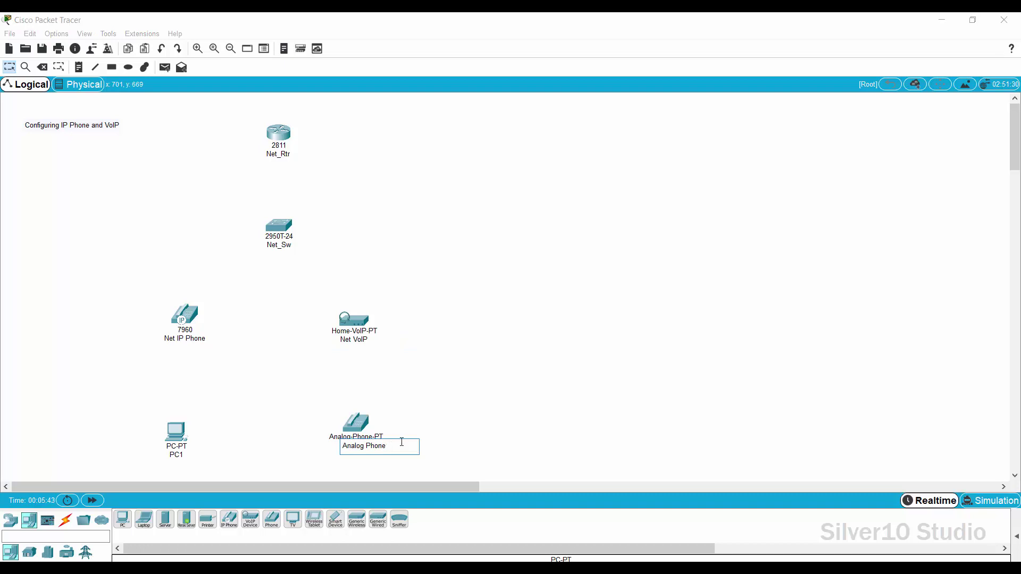
key("Home")
type("Net")
left_click(176, 455)
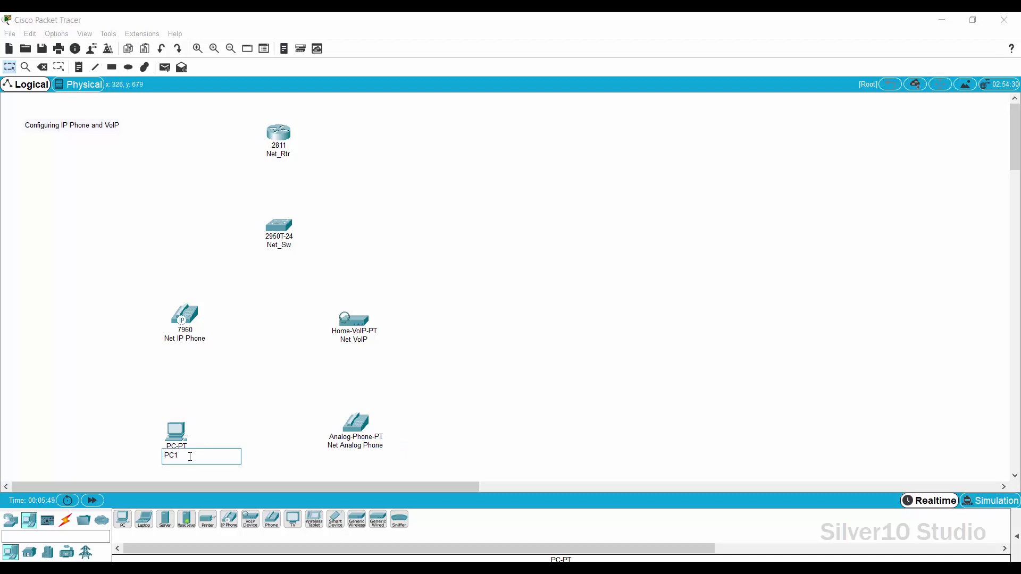
key("BackSpace")
key("Home")
type("Net")
key("Return")
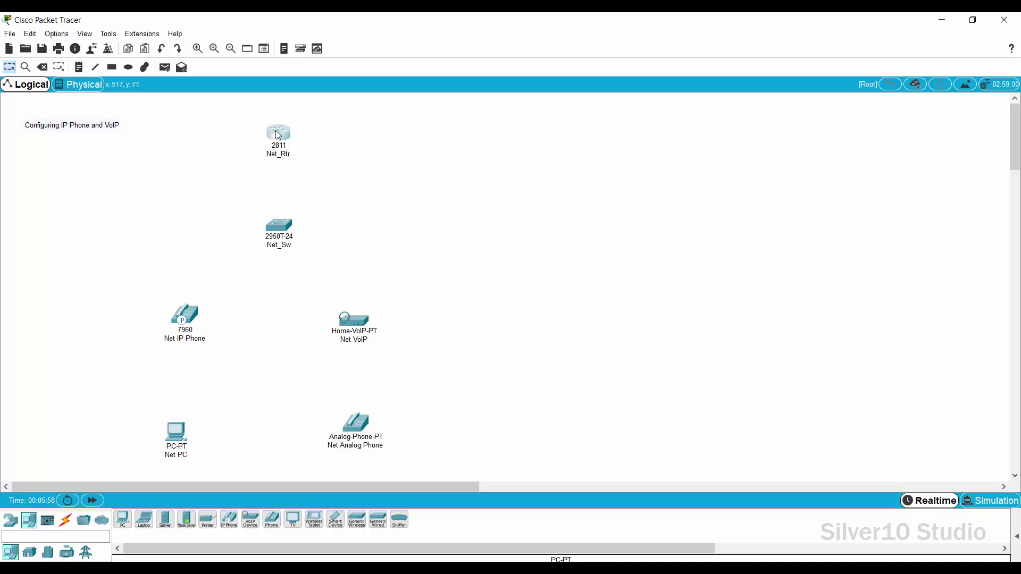
- Open Net_Rtr's CLI in an enlarged window and decline the initial configuration dialog
left_click(278, 132)
left_click_drag(486, 128, 548, 50)
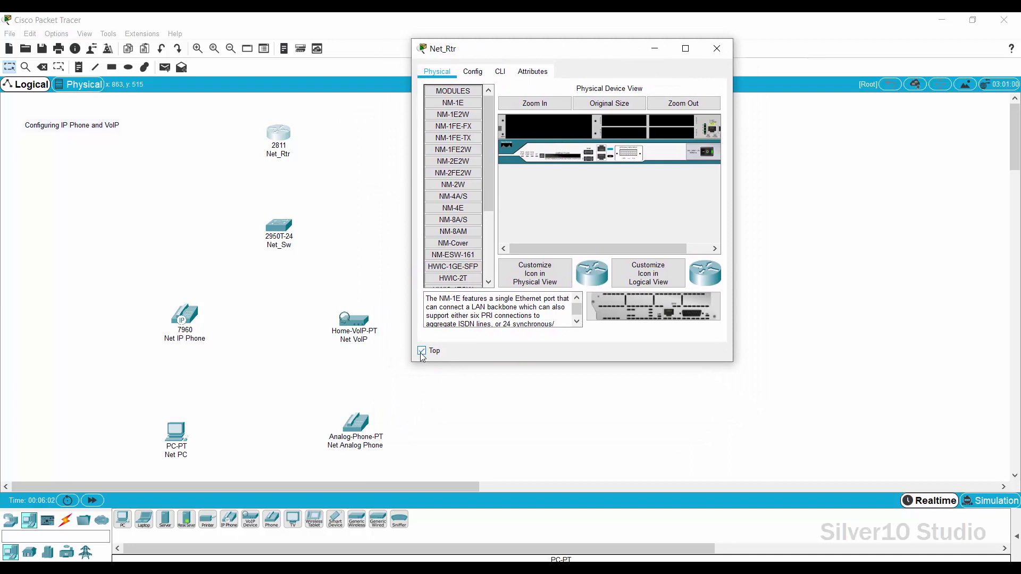
left_click_drag(734, 250, 1003, 232)
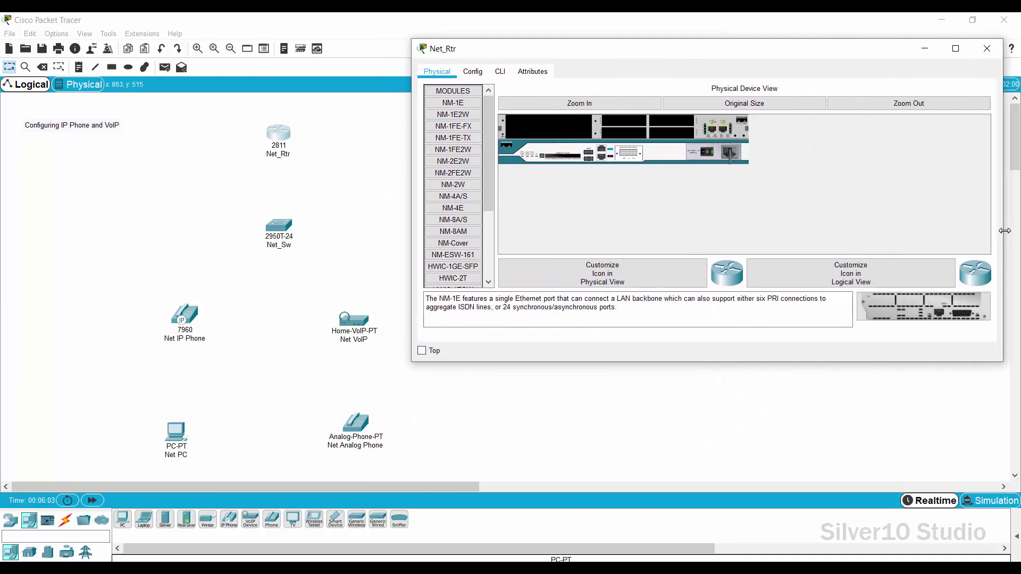
left_click_drag(781, 363, 786, 536)
left_click(499, 71)
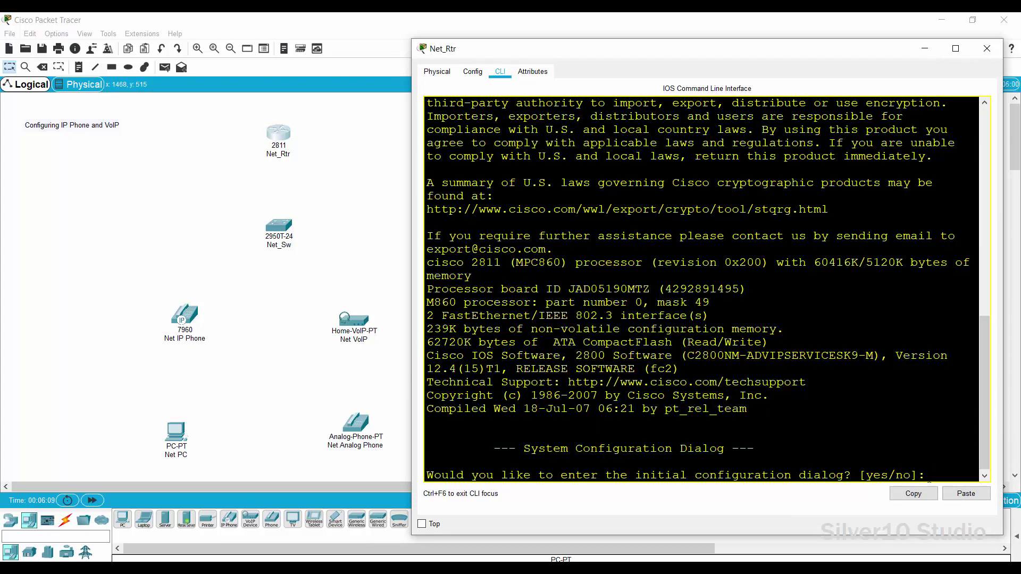
type("no")
key("Return")
- Enter global configuration mode and set the router hostname to Net_Rtr
key("Return")
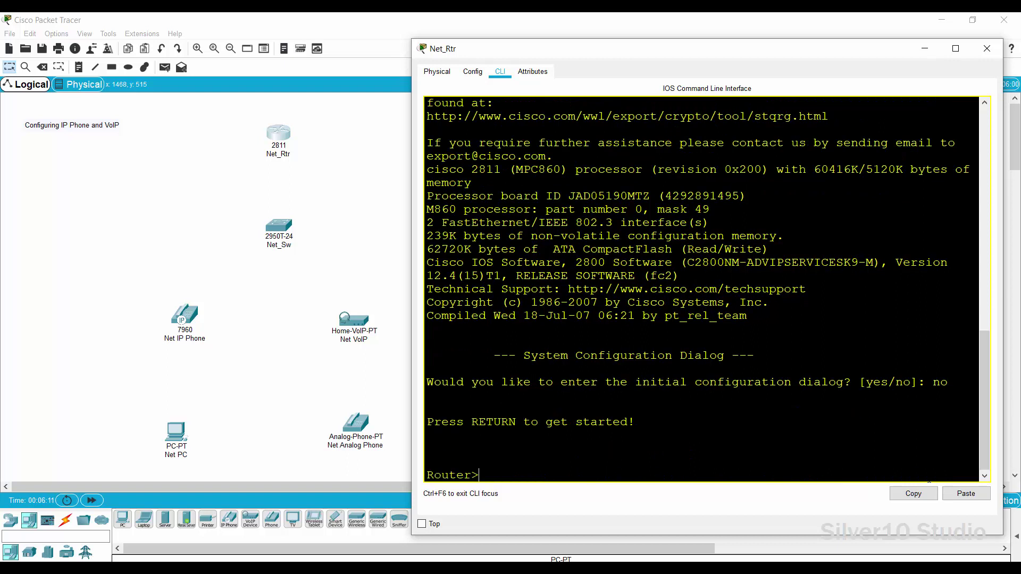
type("enable")
key("Return")
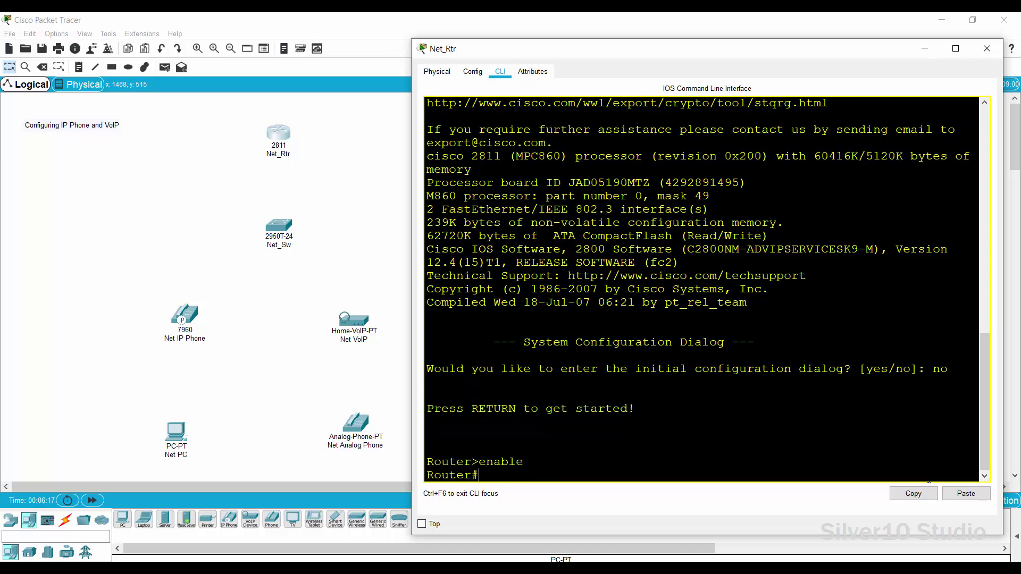
type("configure terminal")
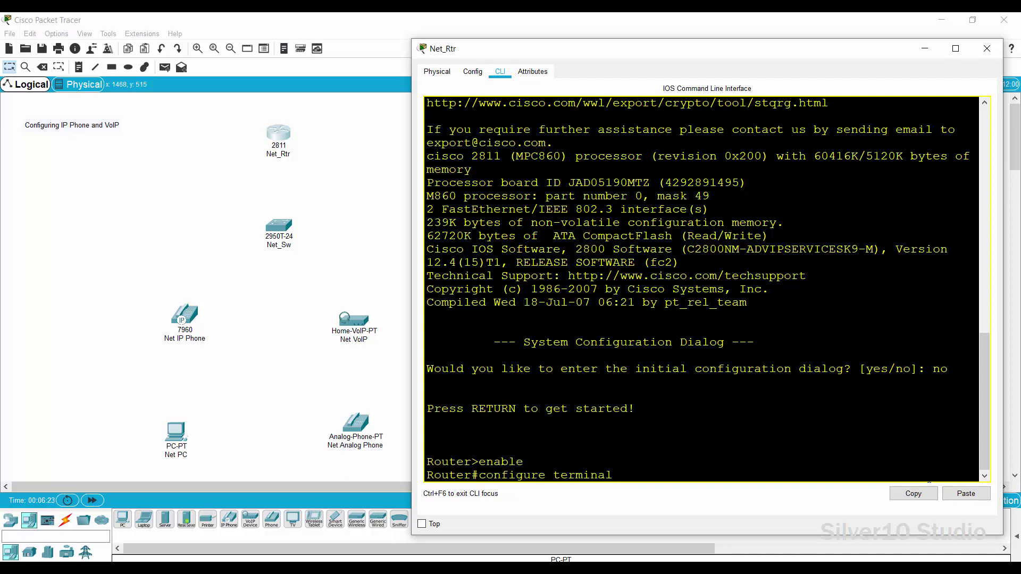
key("Return")
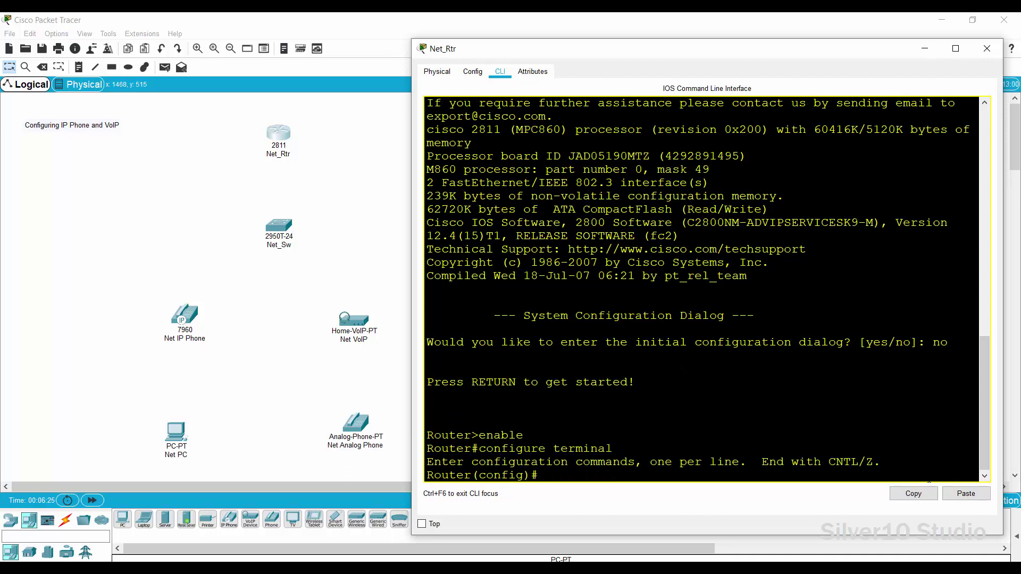
type("hostname Net_Rtr")
key("Return")
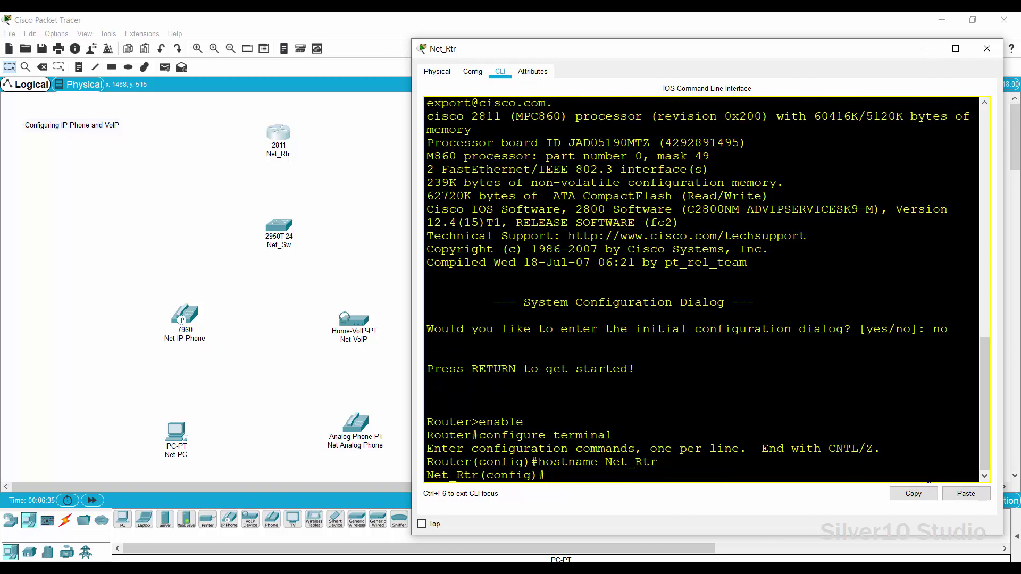
- Give FastEthernet0/0 address 192.168.100.1 255.255.255.0, enable it with no shutdown, and exit
type("interface fastether")
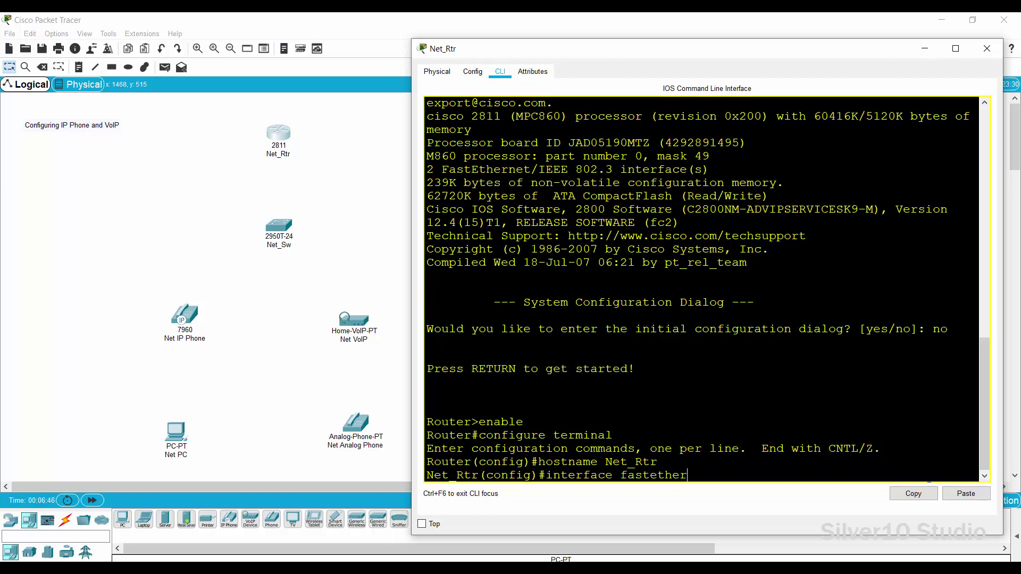
type("net0/0")
key("Return")
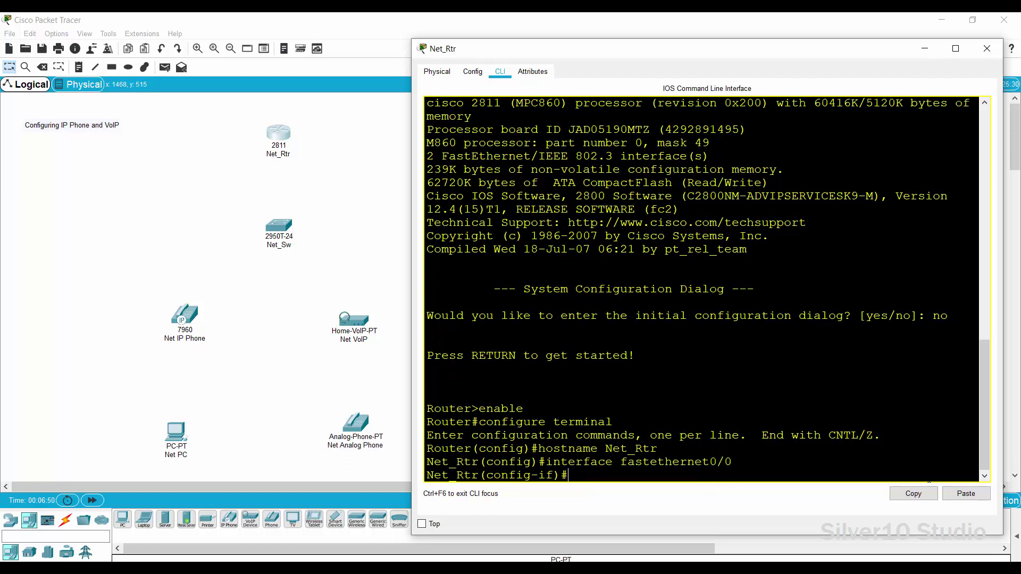
type("ip address 192.168.100.")
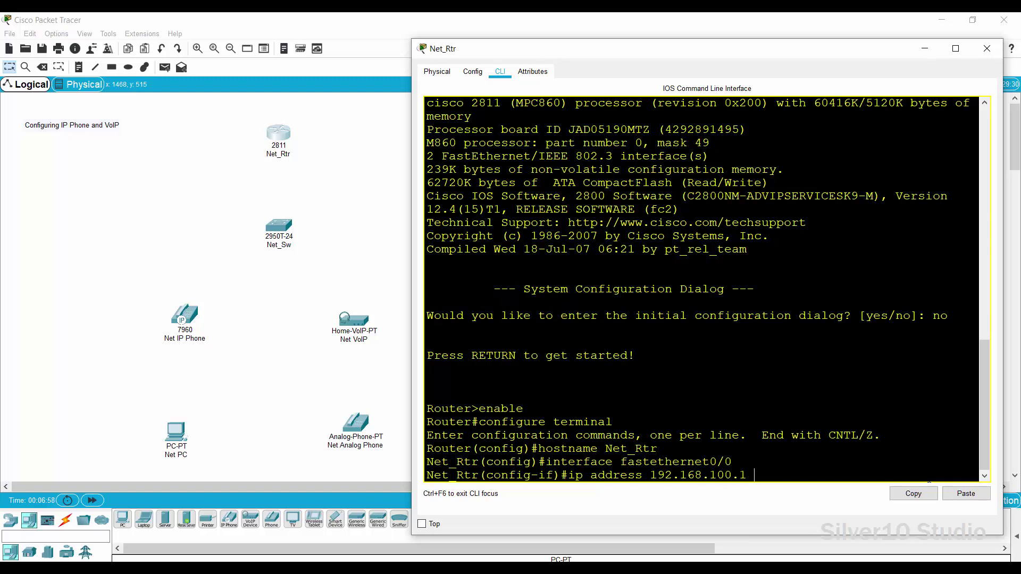
type("1 255.255.2")
type("55.255.0")
key("Return")
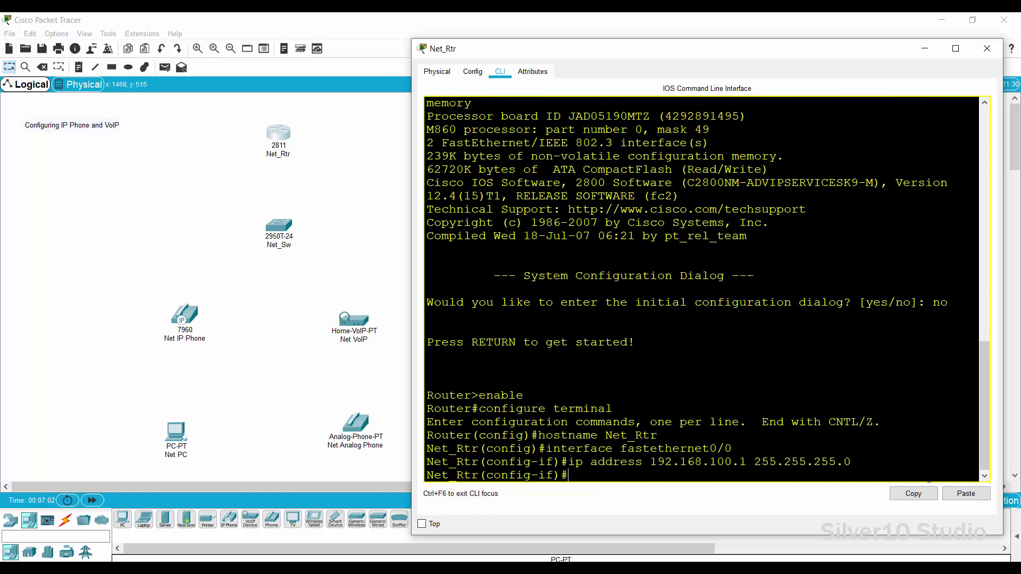
type("no shutdown")
key("Return")
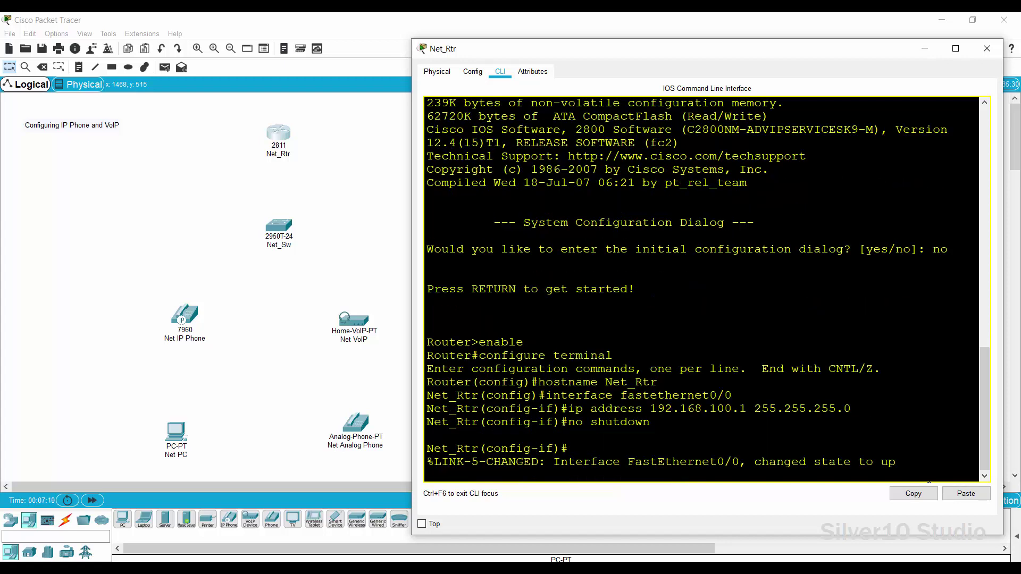
key("Return")
type("exit")
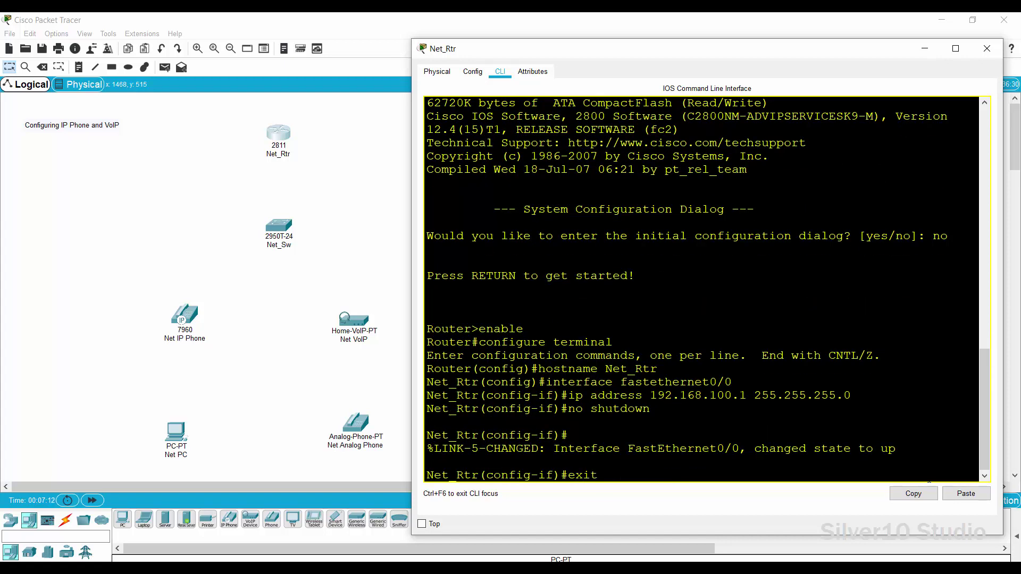
key("Return")
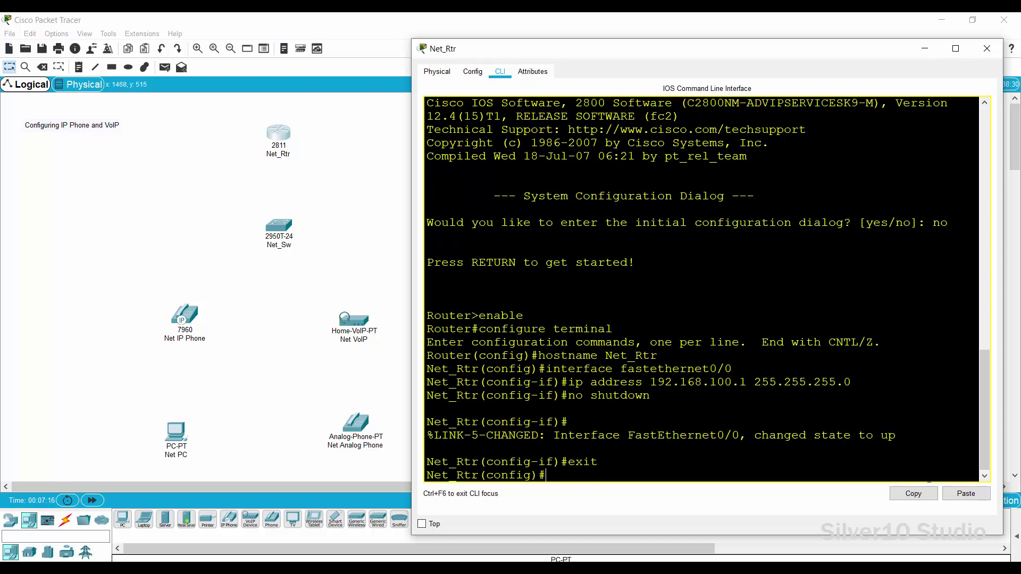
- Create DHCP pool Voice for network 192.168.100.0 255.255.255.0
type("ip dhcp pool Voice")
key("Return")
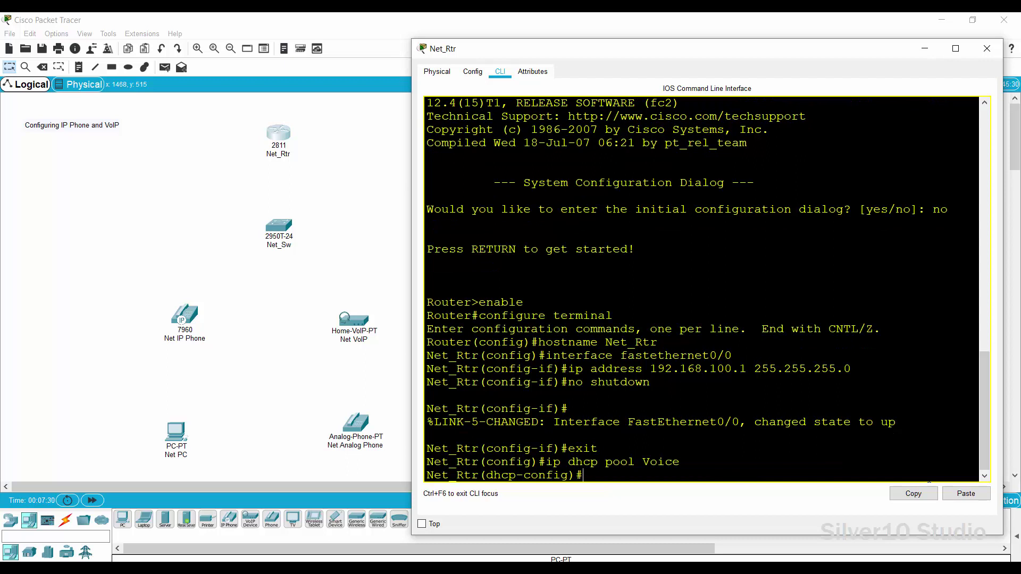
type("network 192.168.100.0")
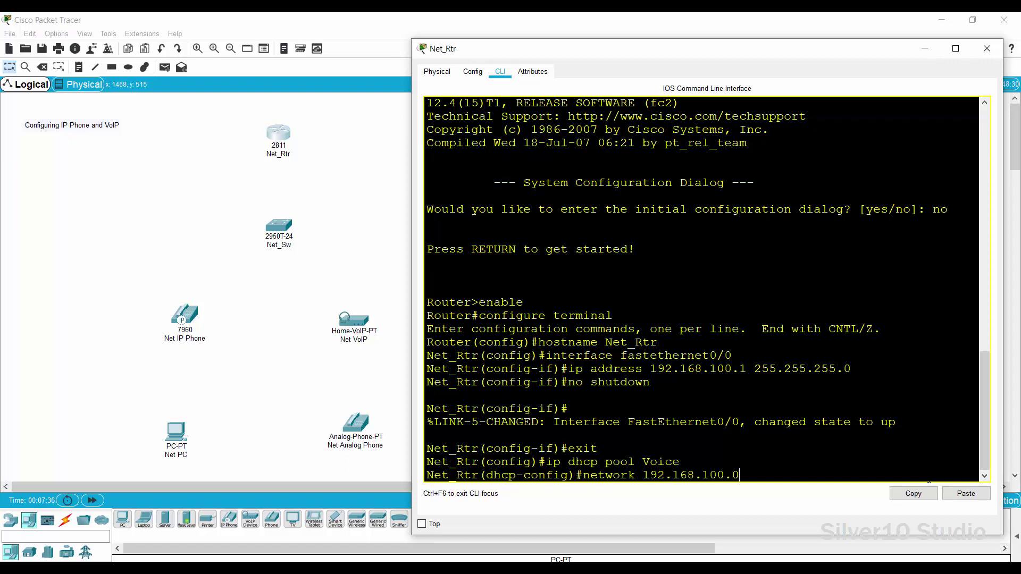
type("255.255.2")
type("55.255.0")
key("Return")
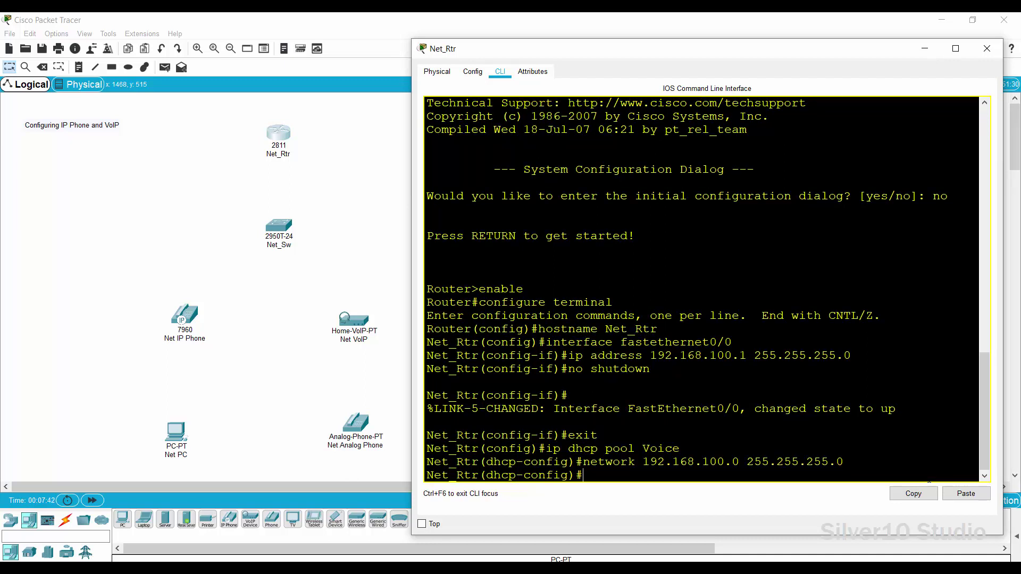
- Set the pool's default-router and option 150 to 192.168.100.1, then exclude 192.168.100.1 from leases
type("default-router 192.1688")
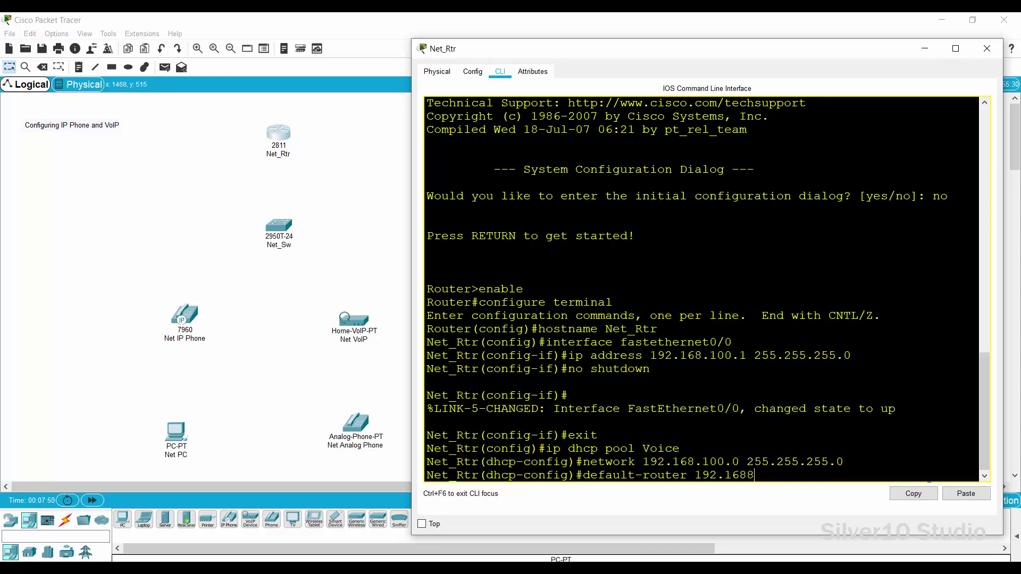
key("BackSpace")
type(".100.1")
key("Return")
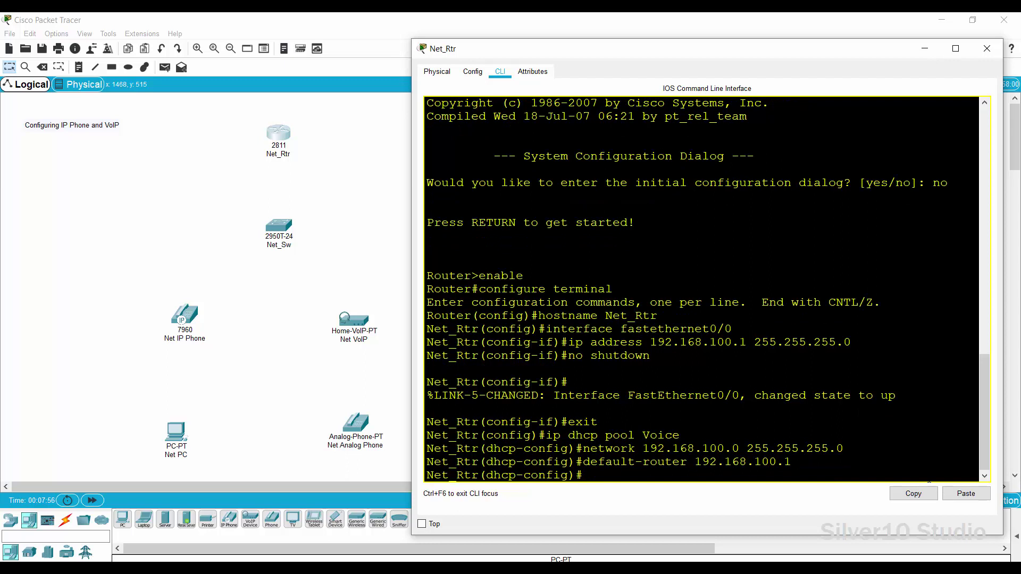
type("option 150 ip 192.168.100.1")
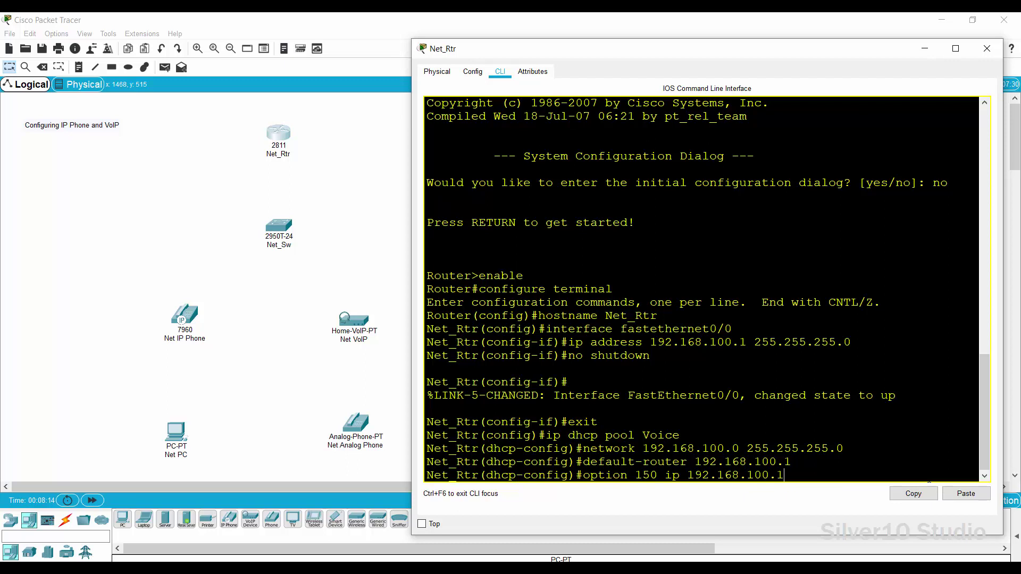
key("Return")
type("exit")
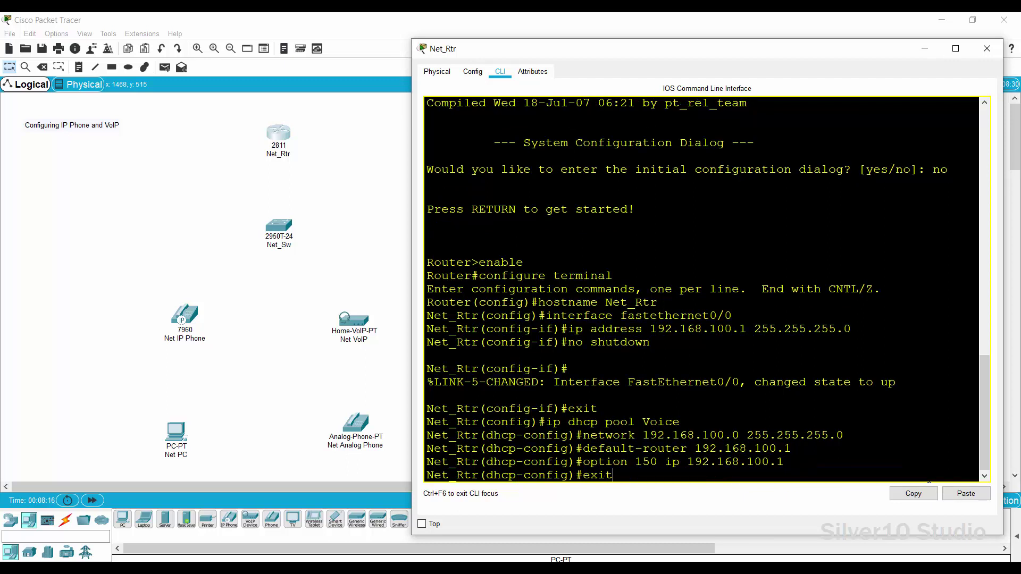
key("Return")
type("ip ")
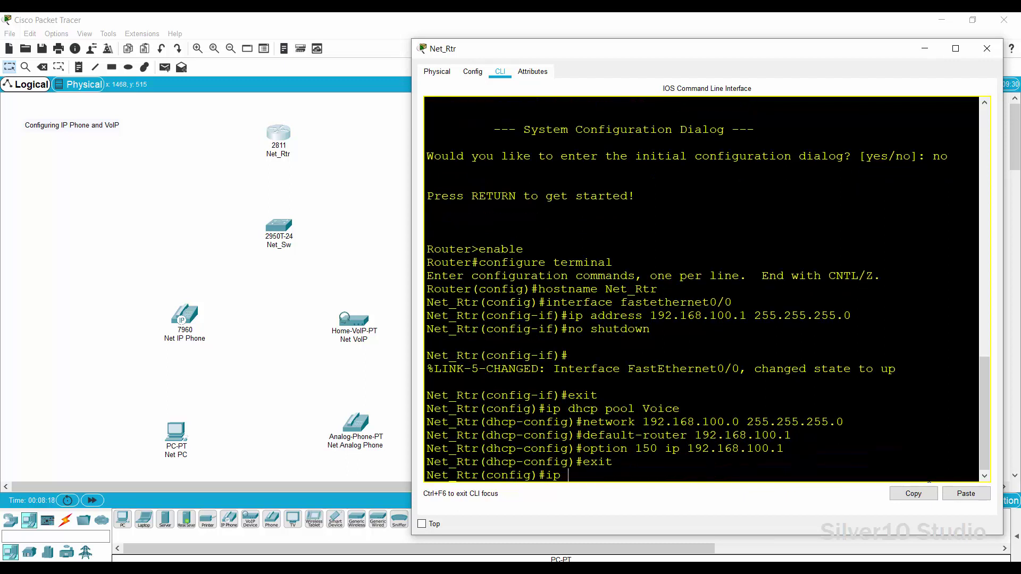
type("dhcp exclu")
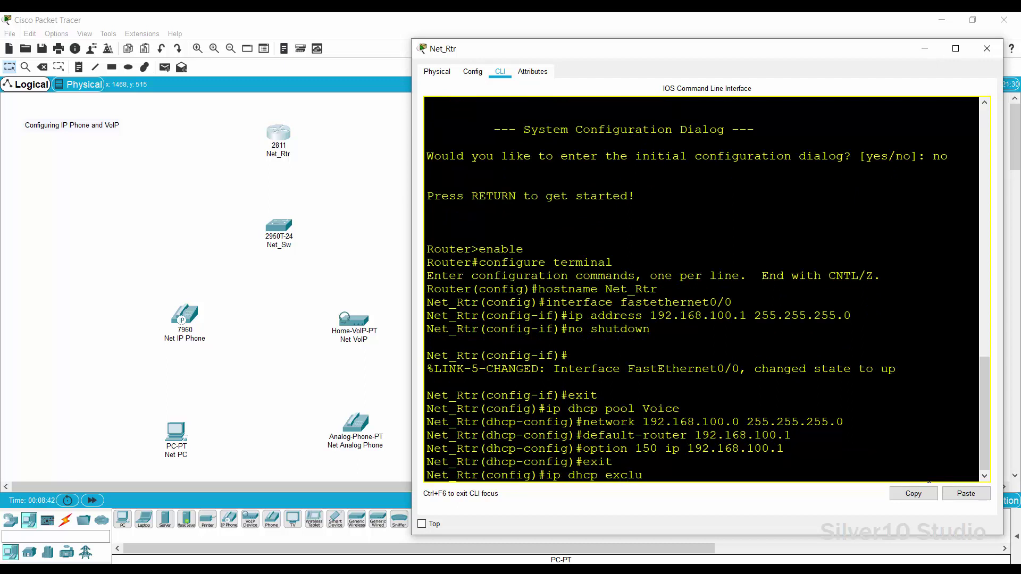
type("ded-address 192.168.100.1")
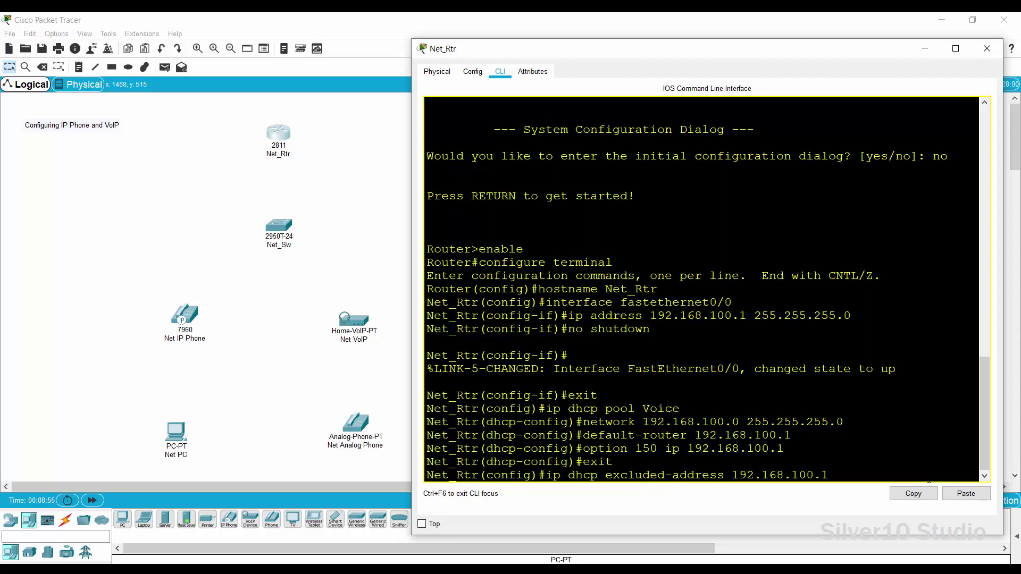
key("Return")
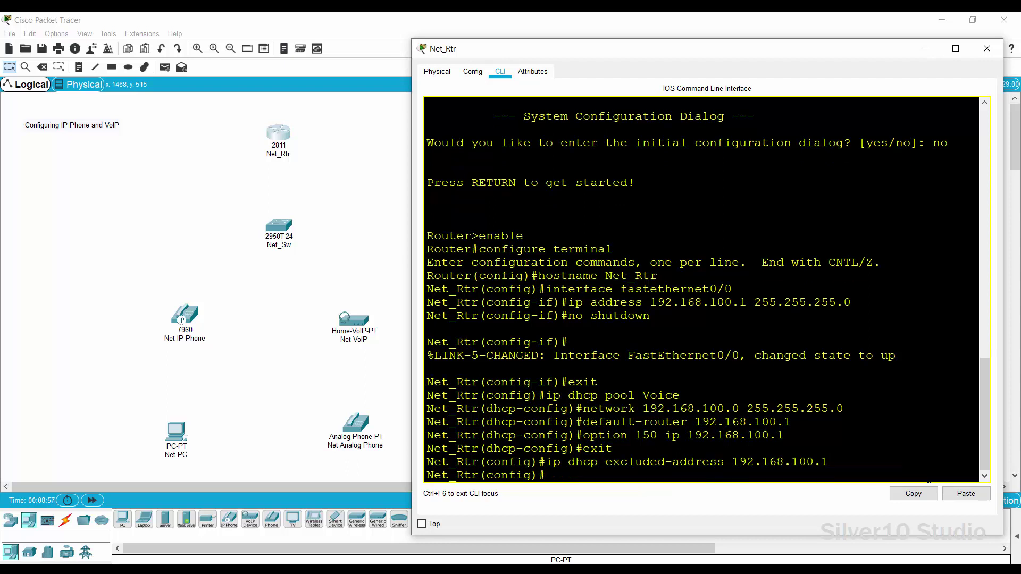
- Enter telephony-service and set max-dn 4 and max-ephone 5
type("telephony-service")
key("Return")
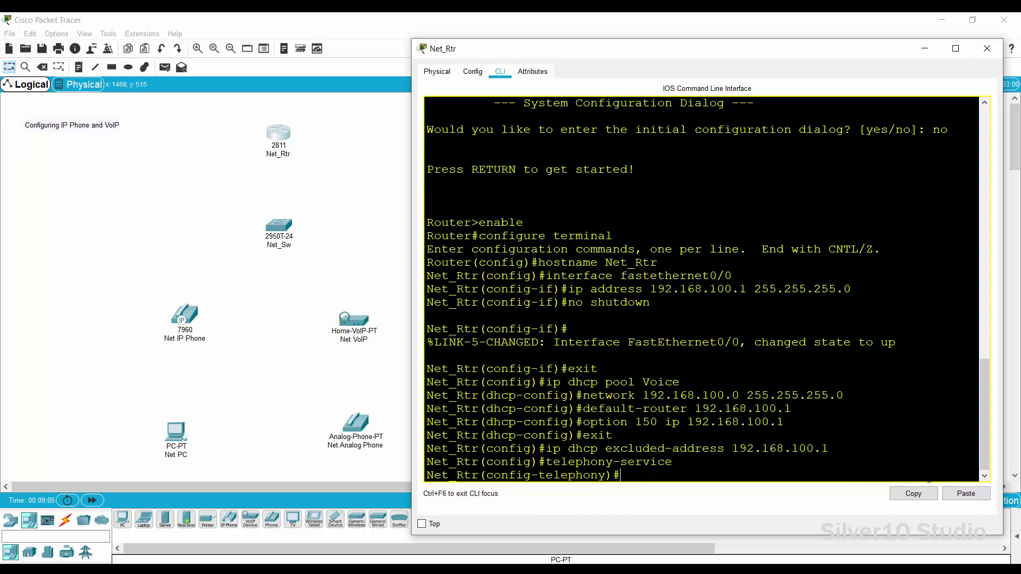
type("max-dn 4")
key("Return")
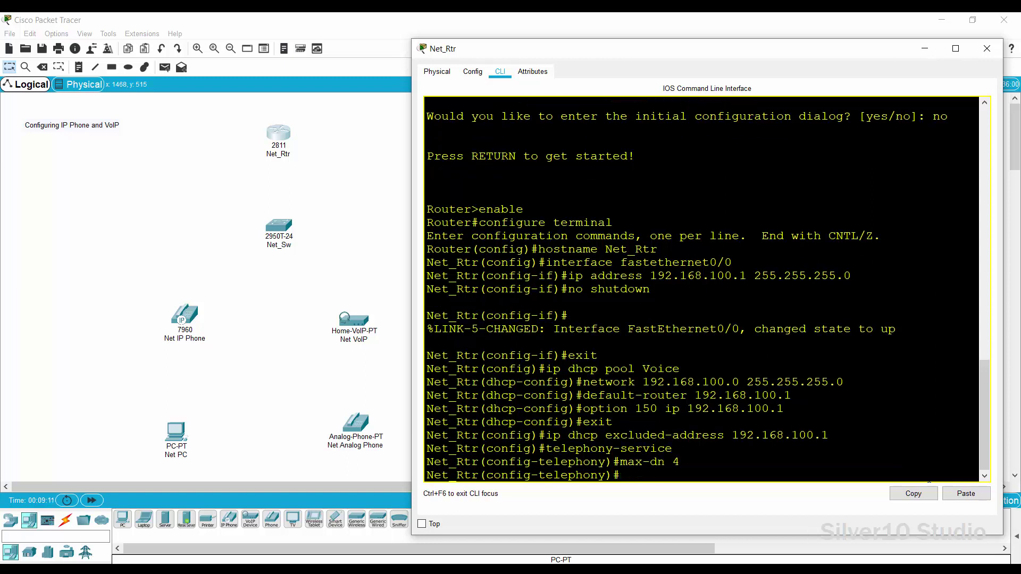
type("max-ephone 5")
key("Return")
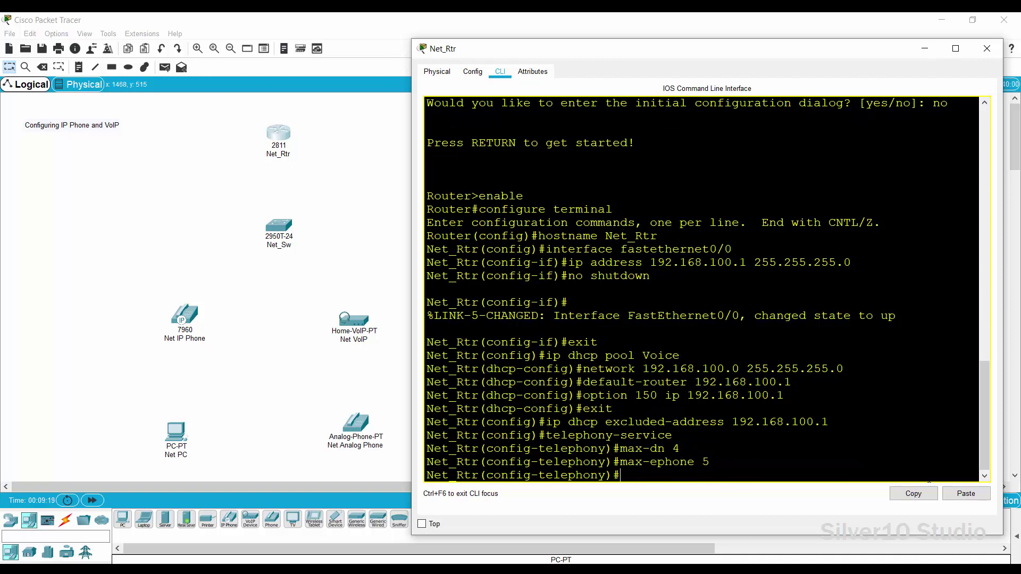
- Set telephony source address 192.168.100.1 port 2000 and auto assign 1 to 4
type("ip")
type("source-address 192.168.100.")
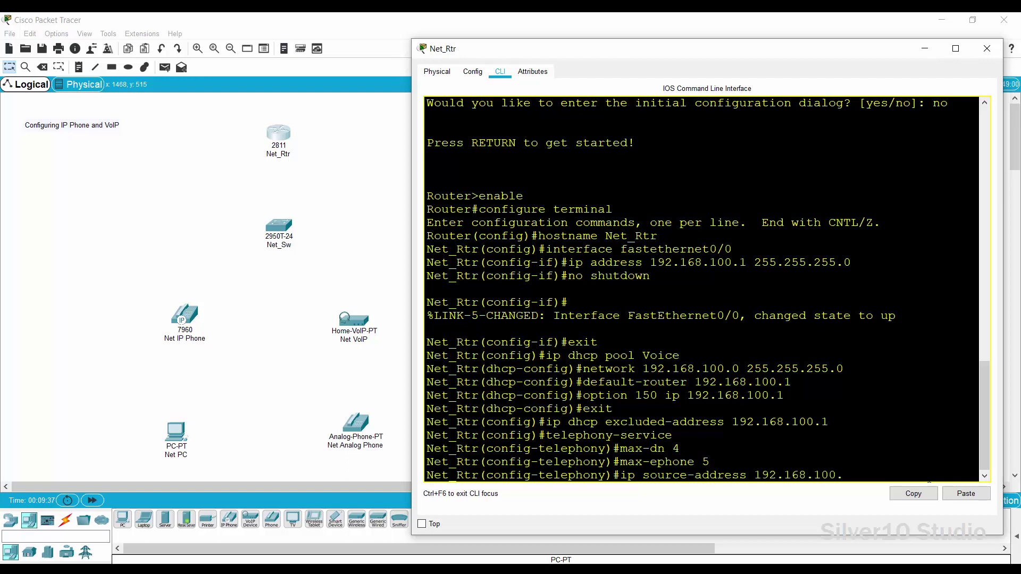
type("1 port 2000")
key("Return")
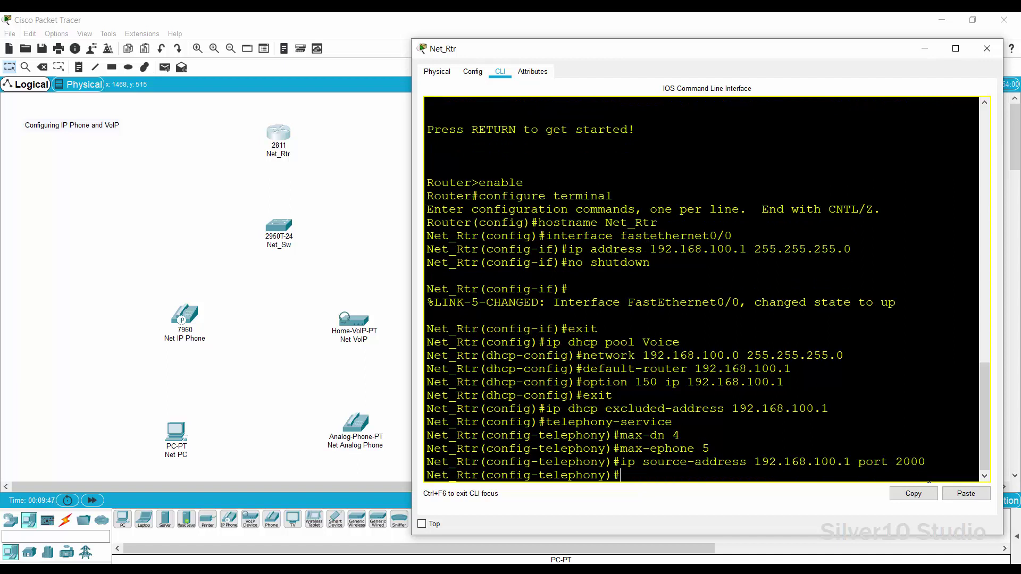
type("auto assign 1 to 4")
key("Return")
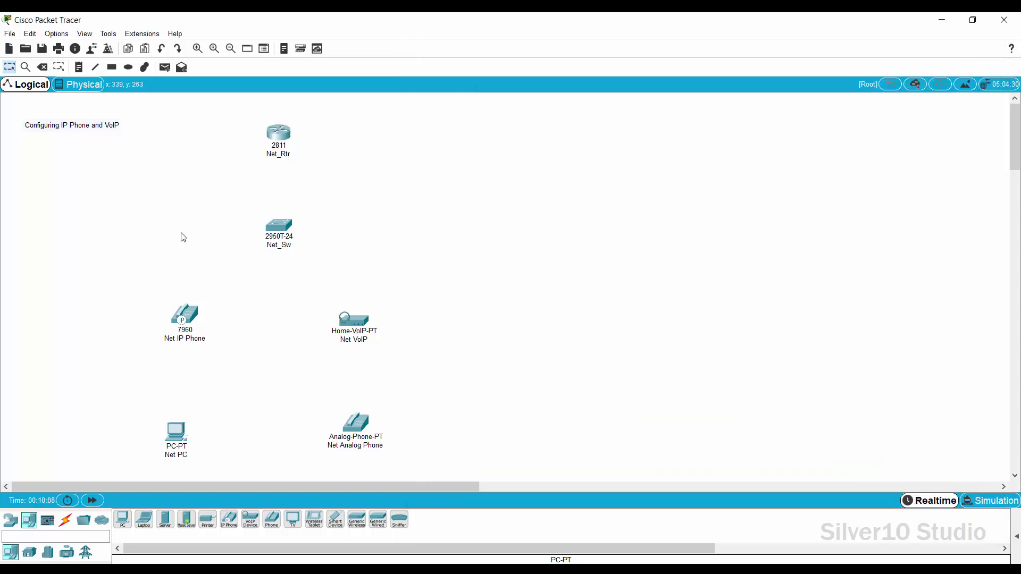
- Open the Net_Sw switch's CLI in a widened window and wake the console
left_click(202, 237)
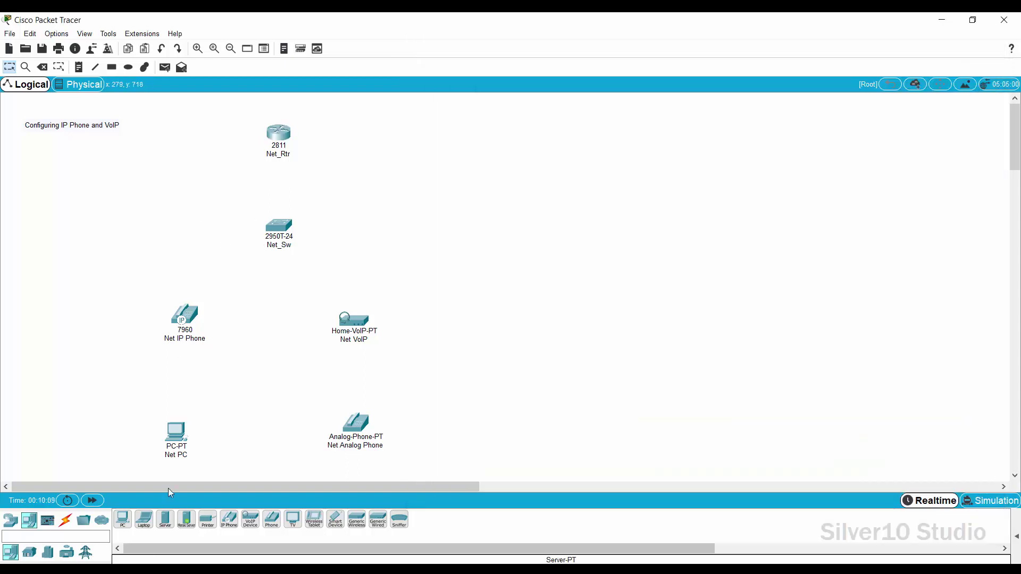
left_click(278, 227)
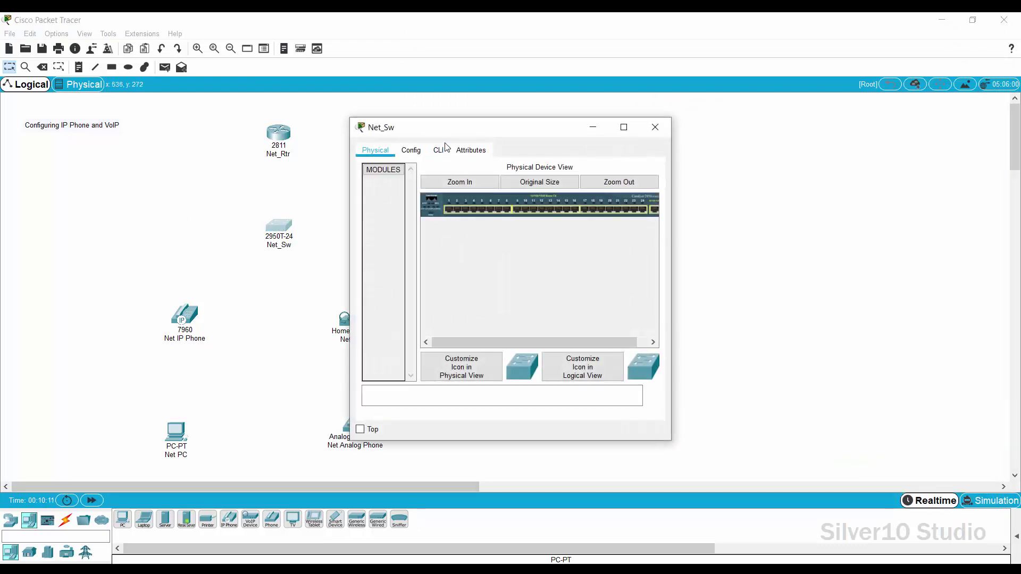
left_click_drag(673, 220, 1012, 220)
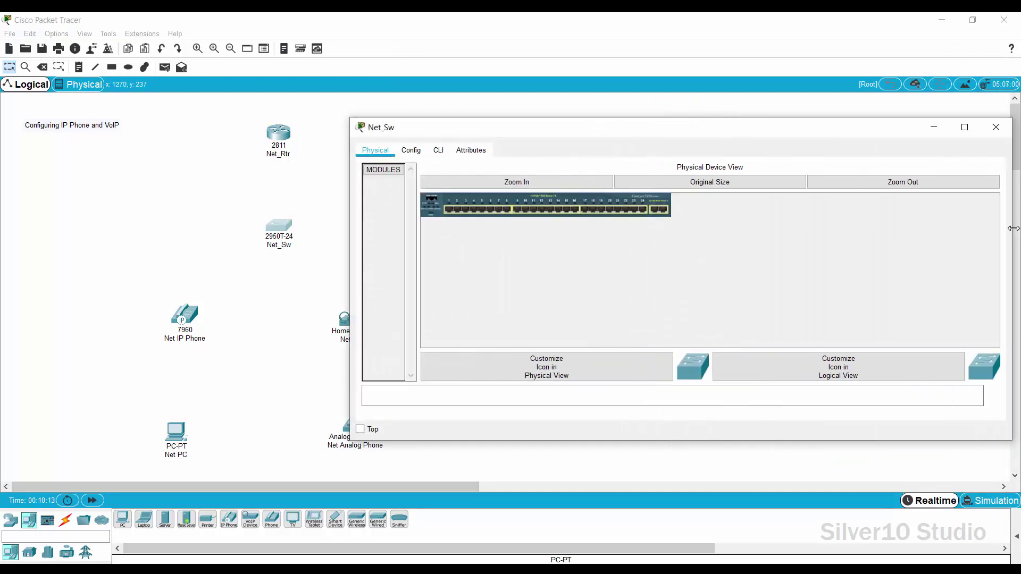
left_click(439, 151)
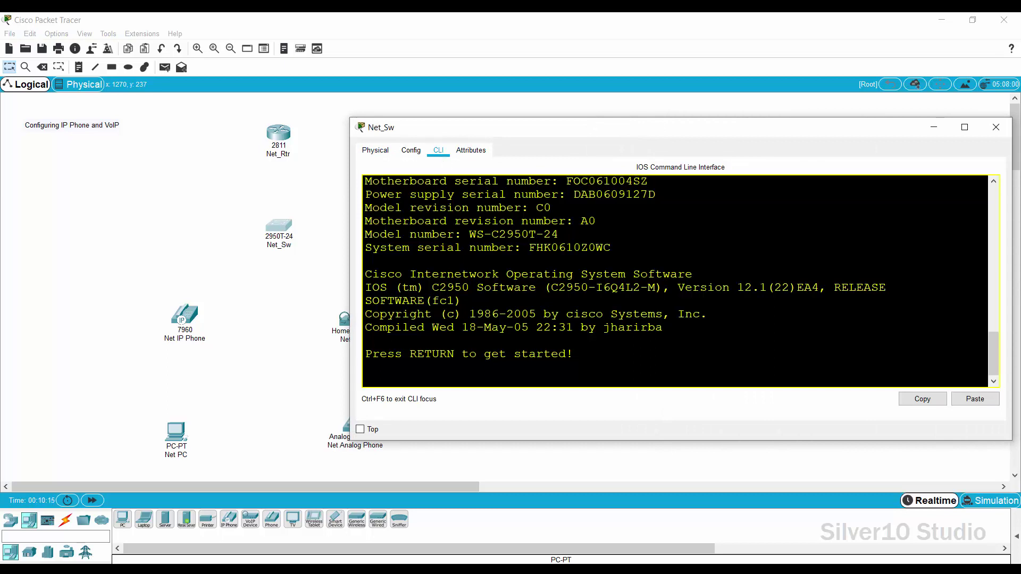
key("Return")
- Enter global configuration mode and set the switch hostname to Net_Sw
type("enable")
key("Return")
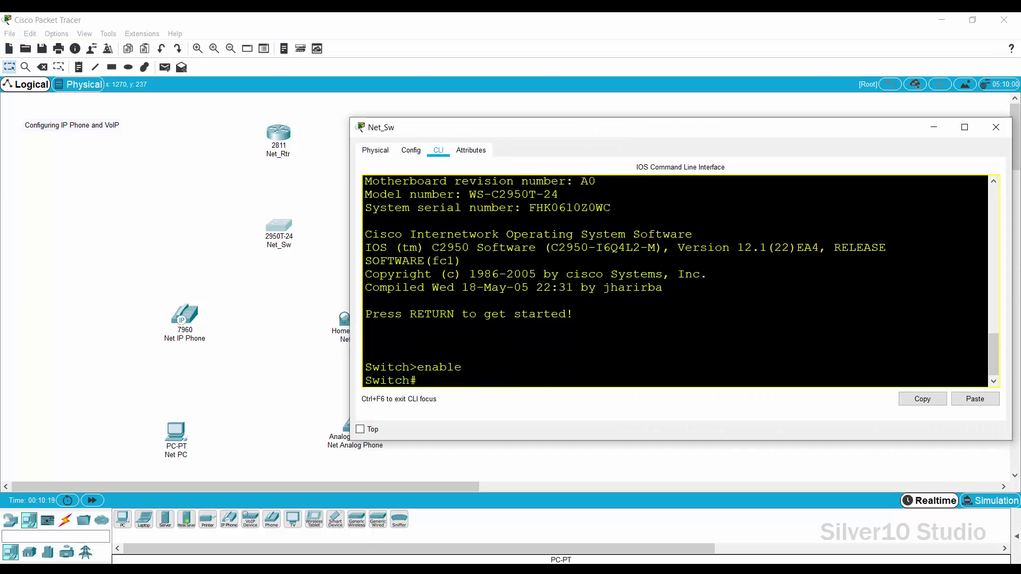
type("confi")
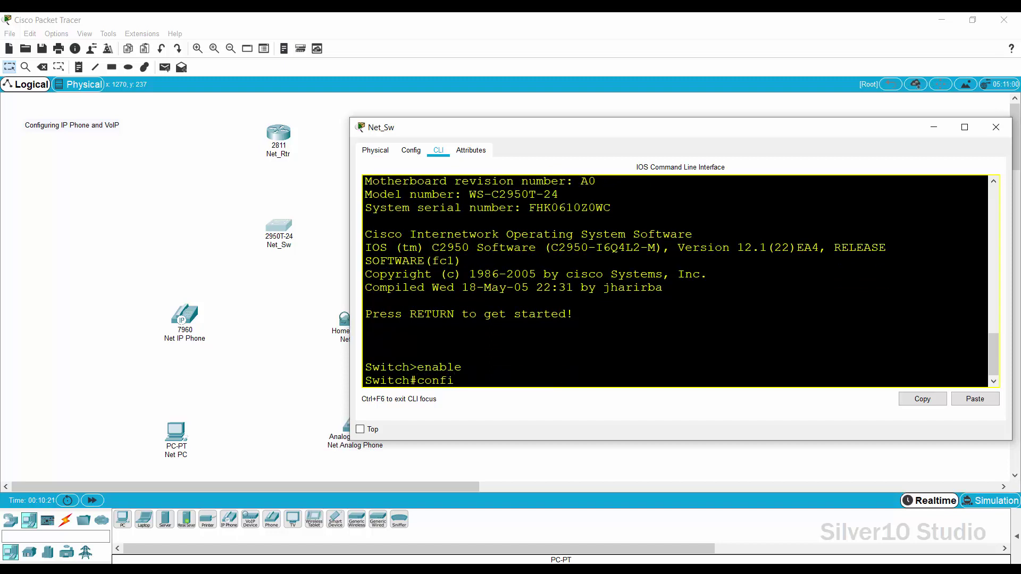
type("gure terminal")
key("Return")
type("hostname Net_Sw")
key("Return")
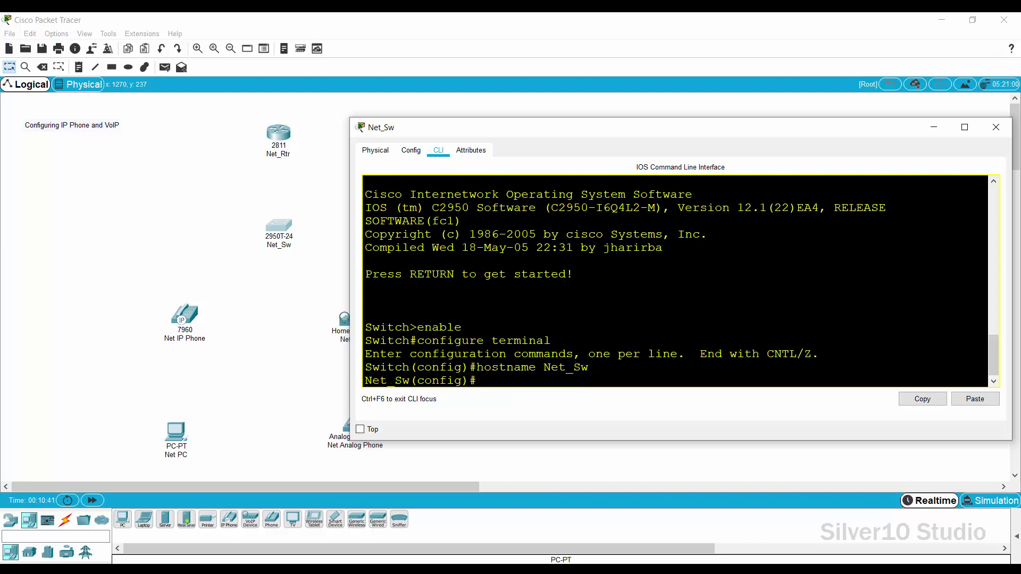
- Make switch ports Fa0/1-24 access ports with voice VLAN 1
type("interface range fas")
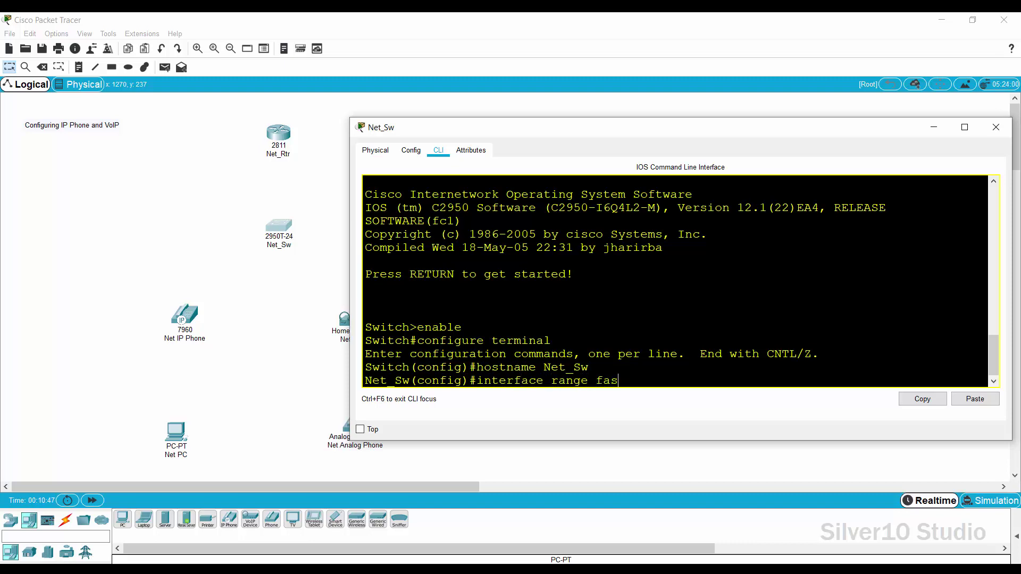
type("tethernet 0/1-24")
key("Return")
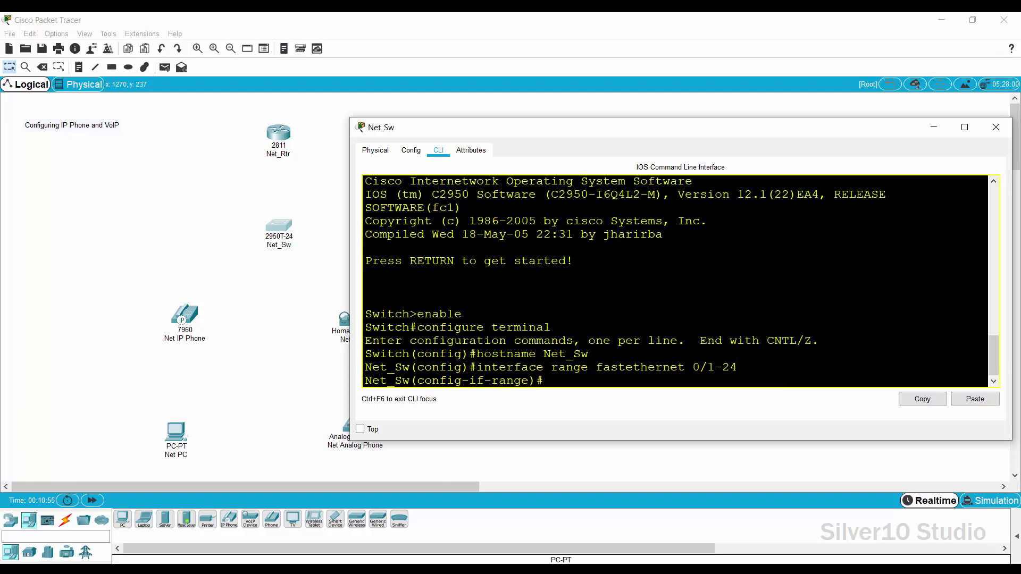
type("switchport mode access")
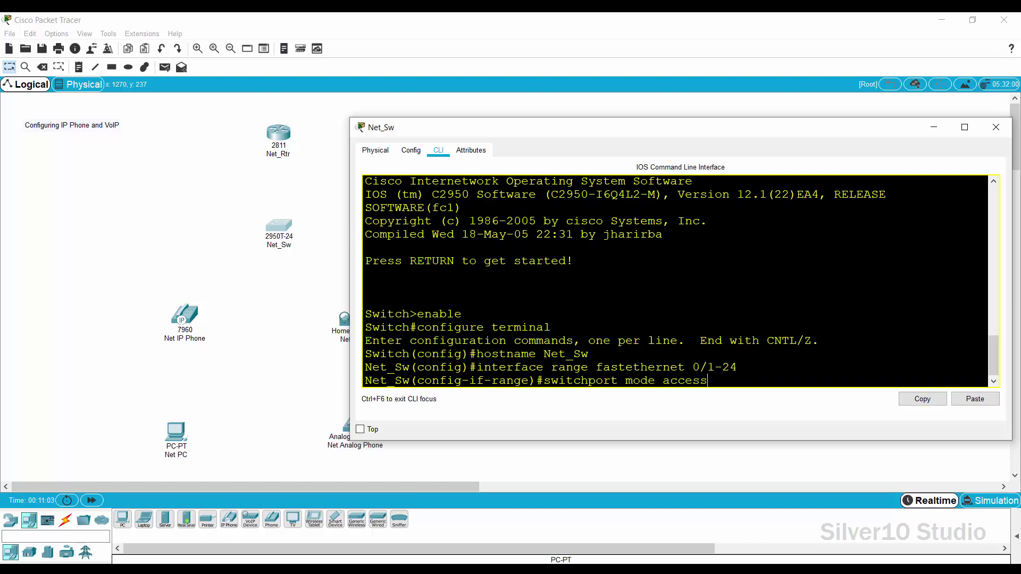
key("Return")
type("switch")
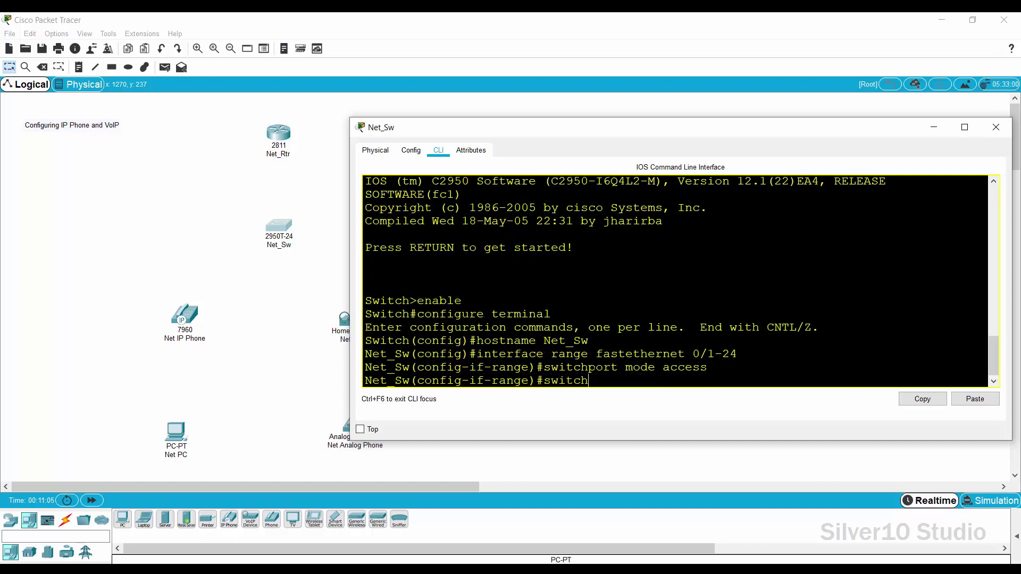
type("port voice vlan 1")
key("Return")
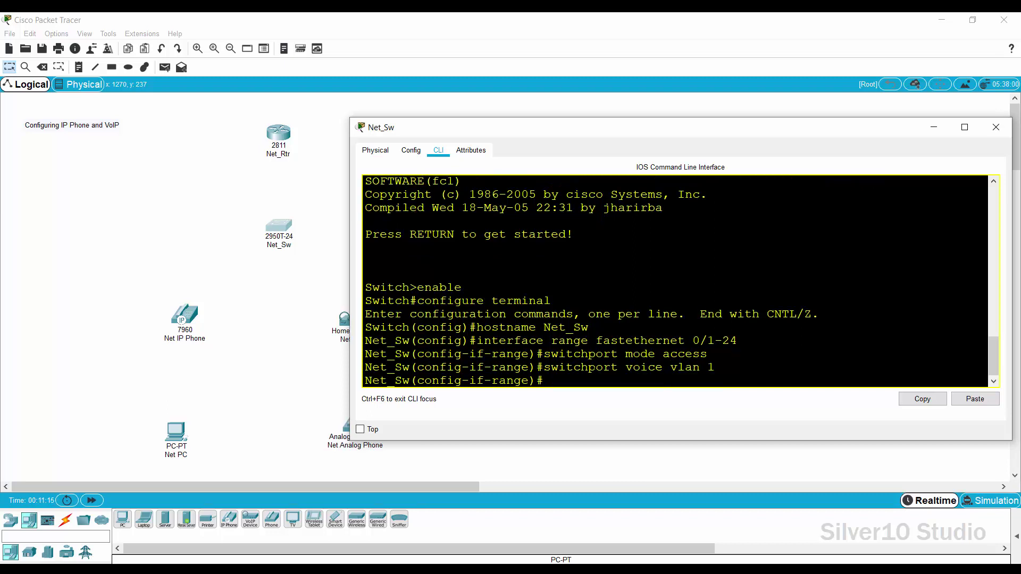
- Leave configuration mode and save the running config to startup with copy run start
type("end")
key("Return")
type("copy run start")
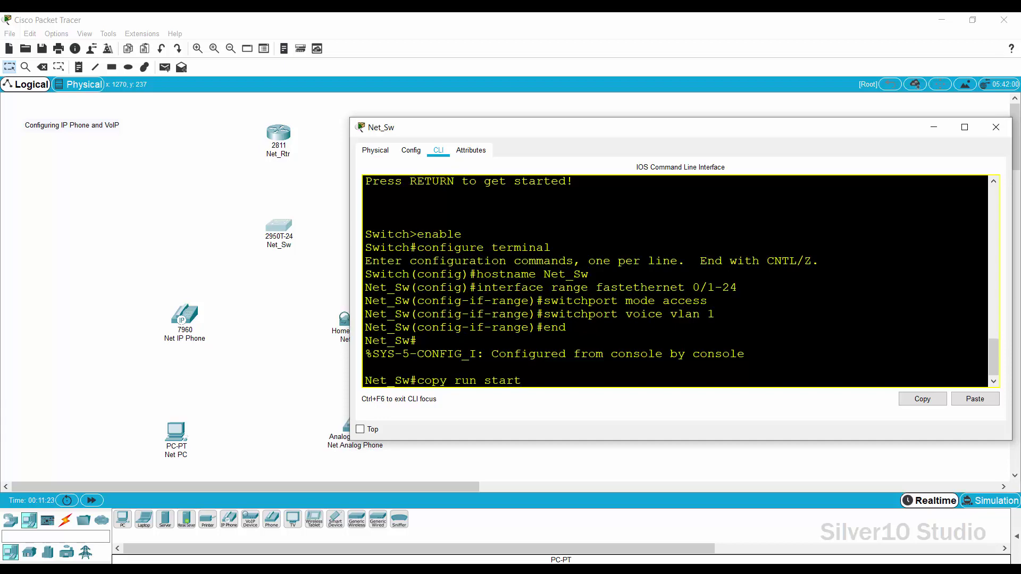
key("Return")
key("Return")
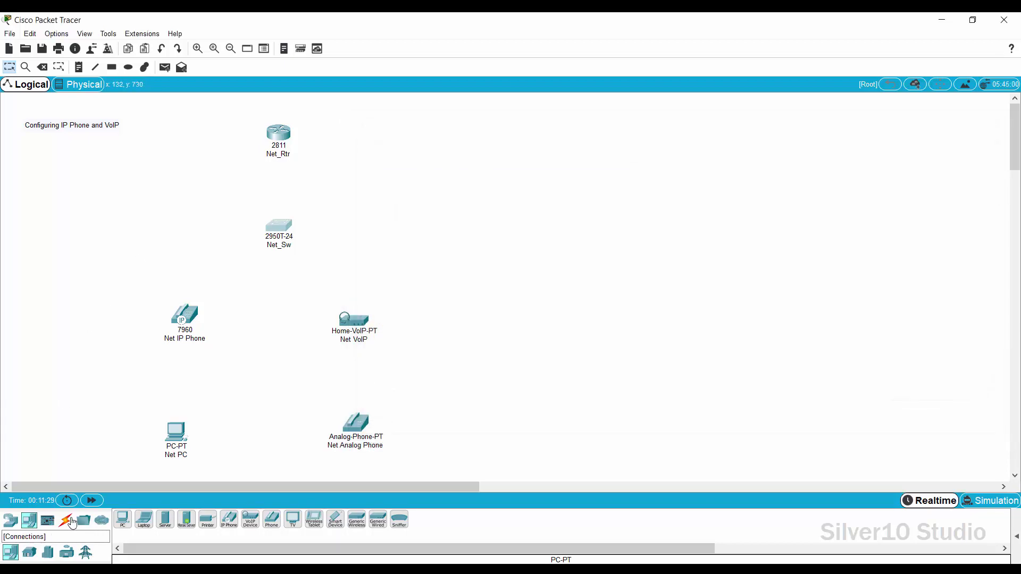
- Cable Net_Rtr Fa0/0 to Net_Sw GigabitEthernet0/1 with a copper straight-through cable
left_click(65, 520)
left_click(164, 519)
left_click(281, 132)
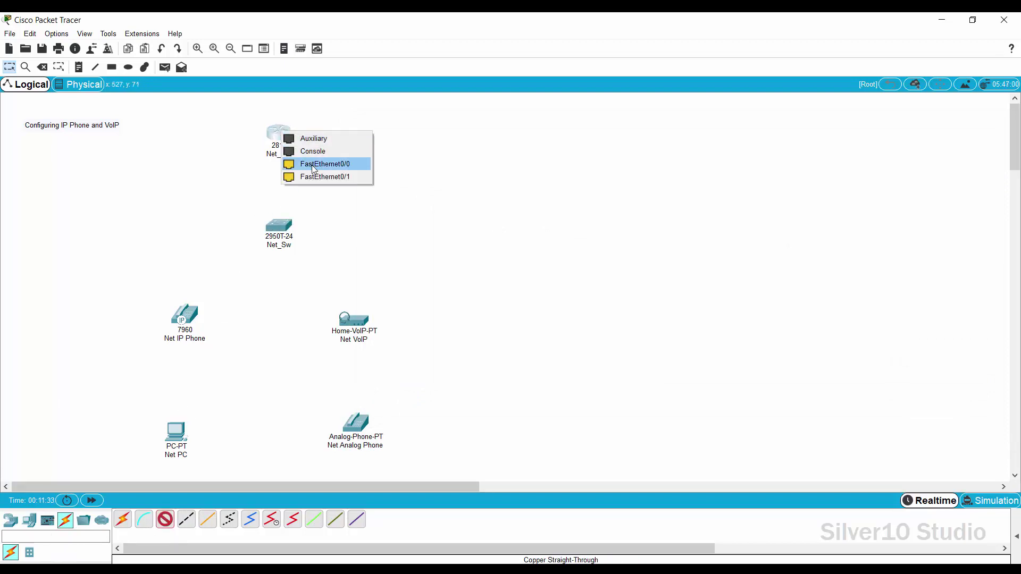
left_click(317, 164)
left_click(279, 226)
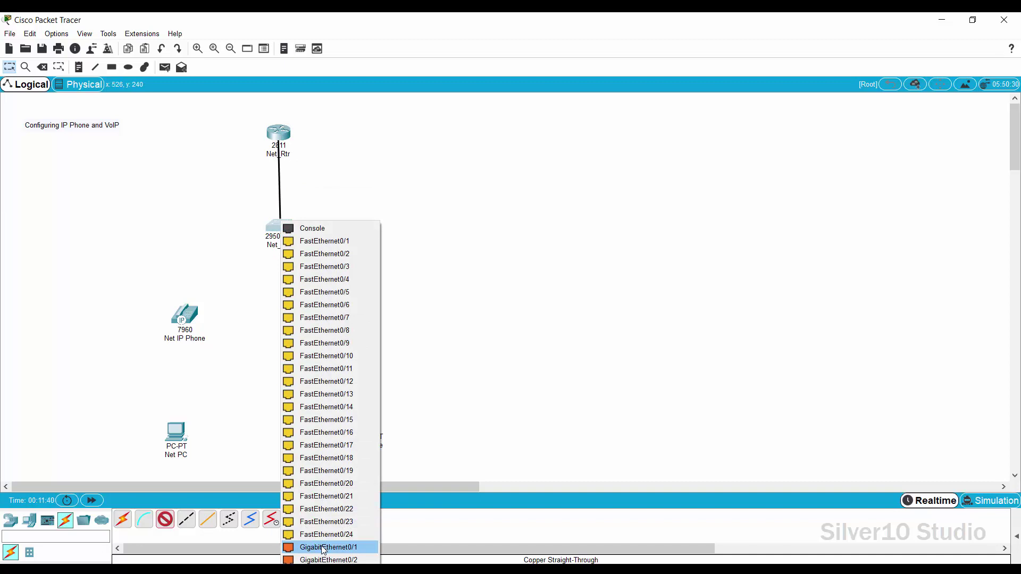
left_click(324, 548)
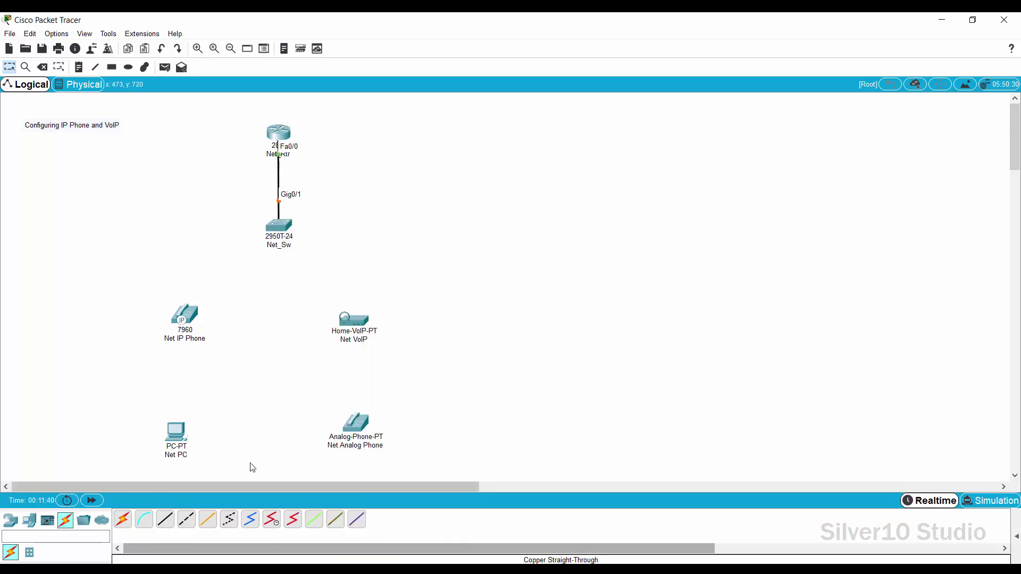
- Run a second straight-through cable from Net_Sw Fa0/1 to the IP phone
left_click(165, 519)
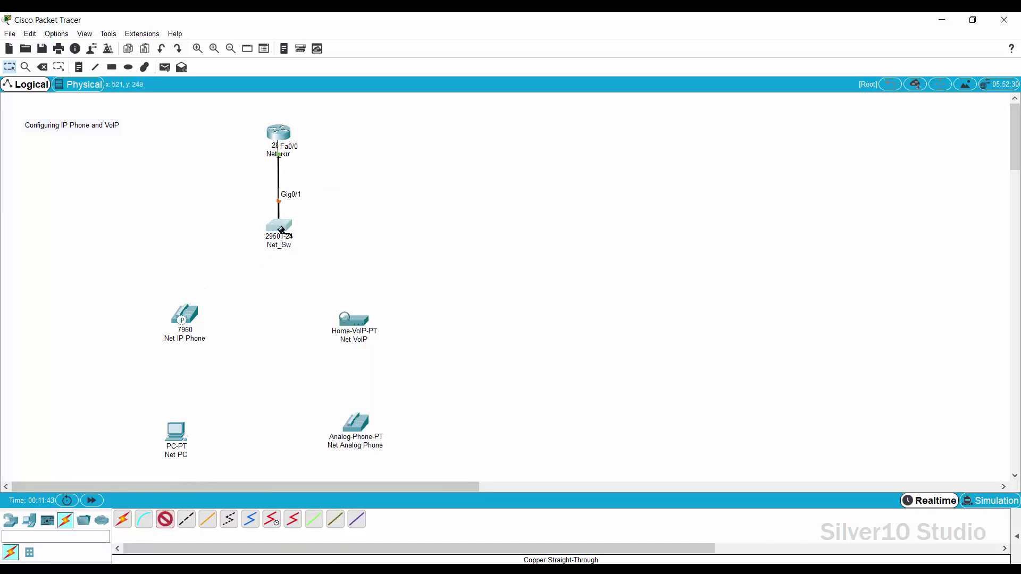
left_click(278, 239)
left_click(289, 244)
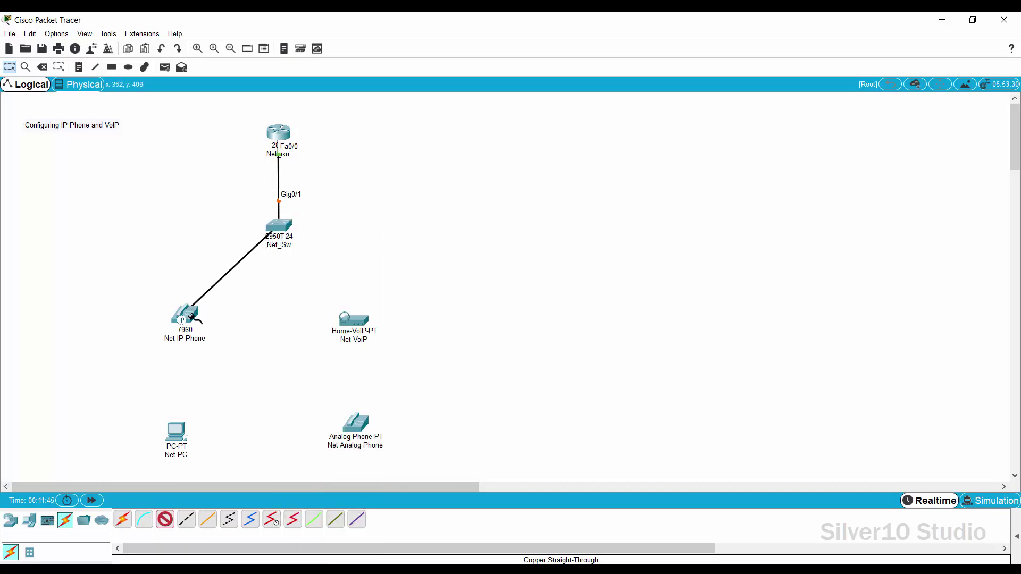
left_click(187, 315)
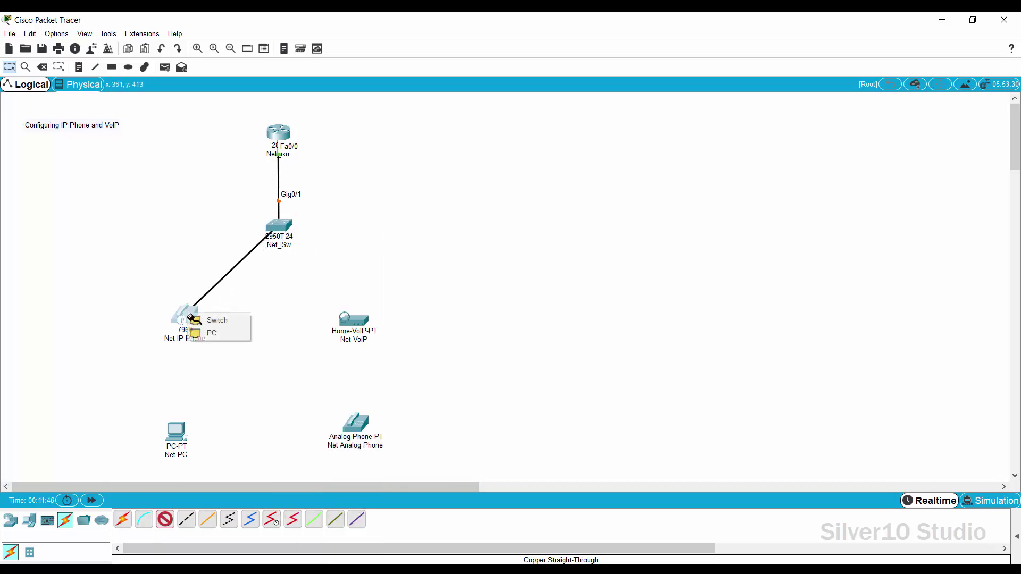
- Plug the cable into the IP phone's Switch port and connect its power adapter
left_click(218, 320)
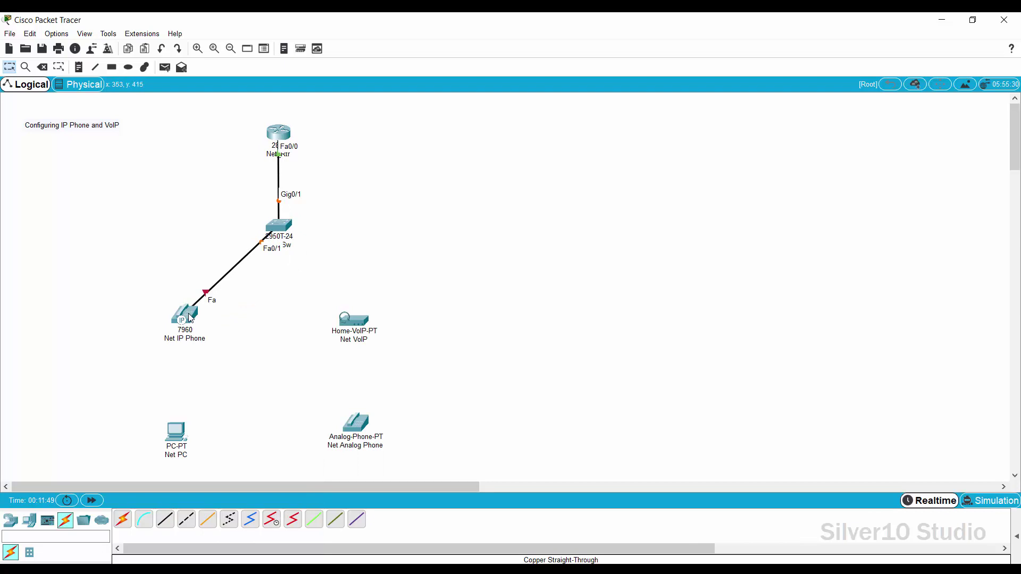
left_click(191, 317)
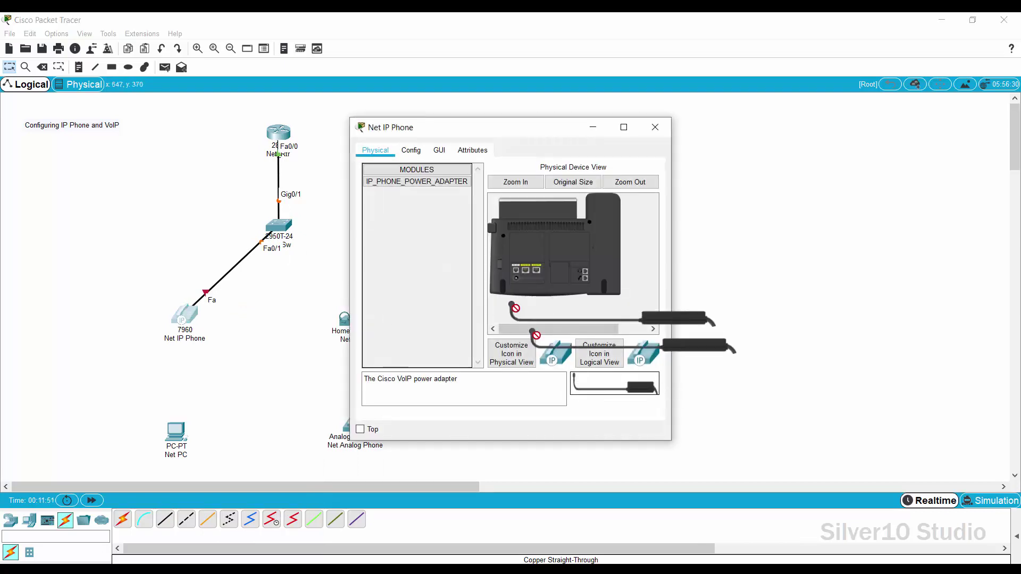
left_click_drag(509, 297, 532, 282)
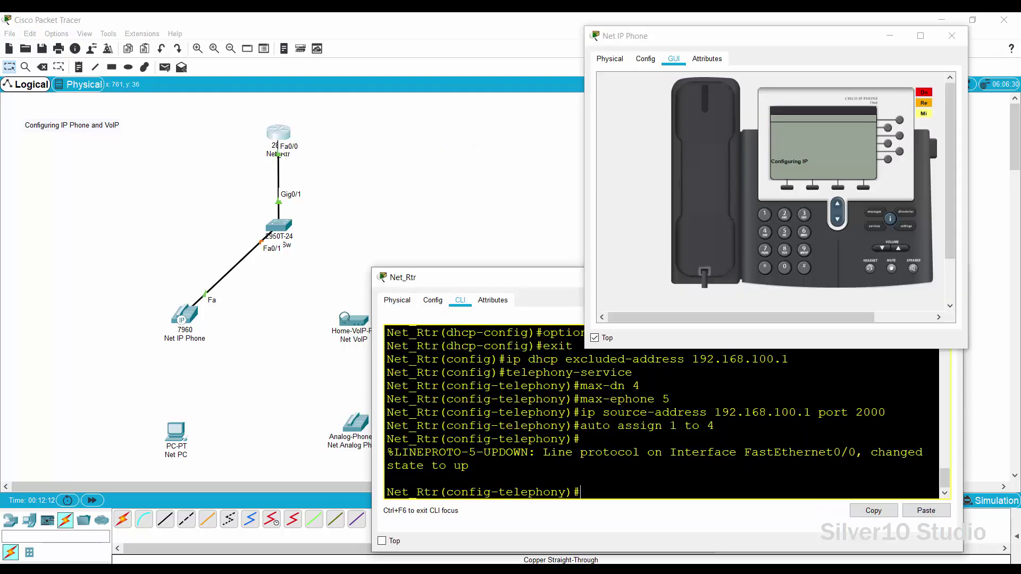
- On Net_Rtr, create ephone-dn 1 with directory number 5248
type("ephone-dn 1")
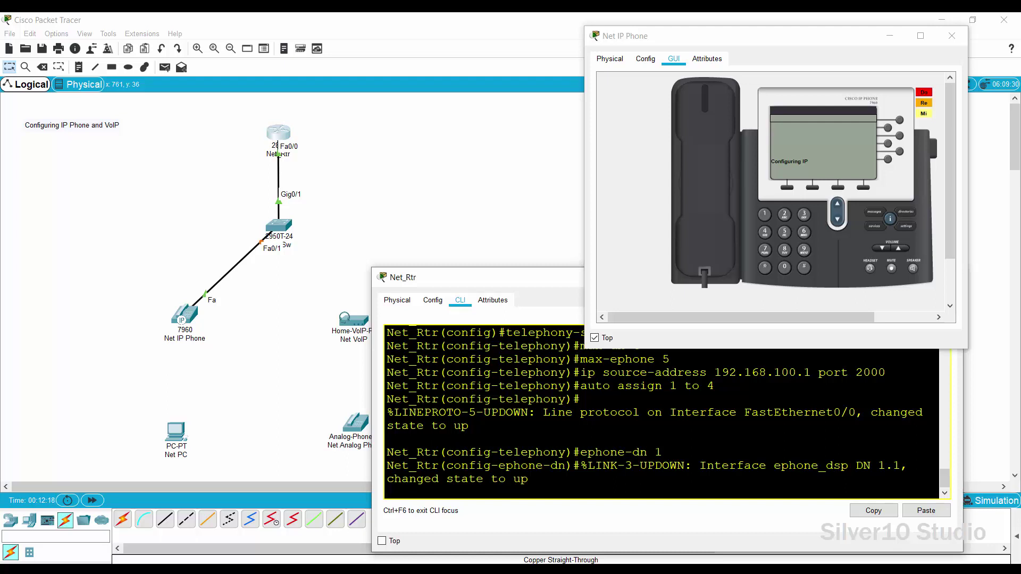
key("Return")
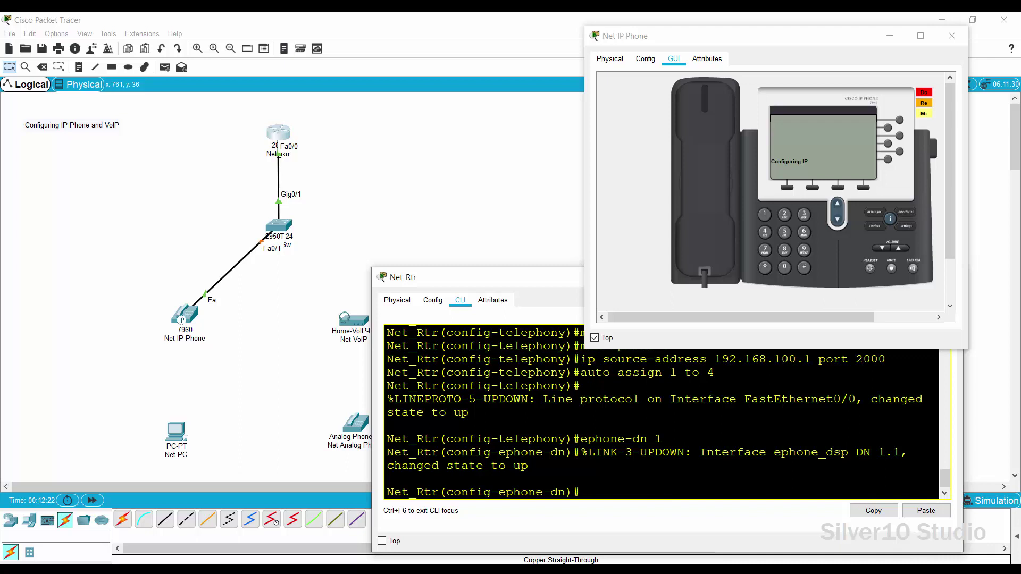
type("number 5248")
key("Return")
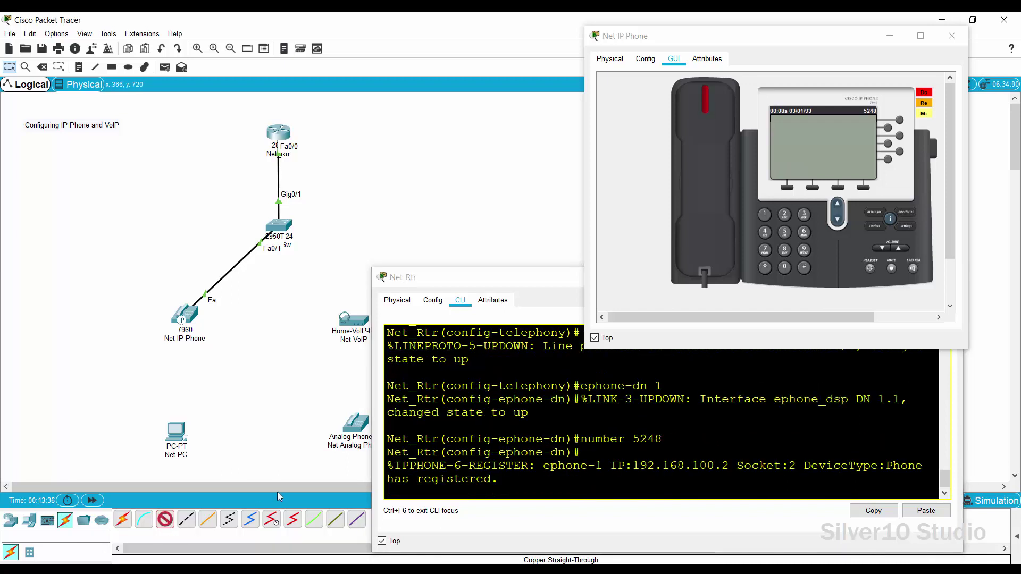
- Connect switch Net_Sw port FastEthernet0/2 to the Home VoIP device's Ethernet port with a copper straight-through cable
left_click(255, 522)
left_click(282, 223)
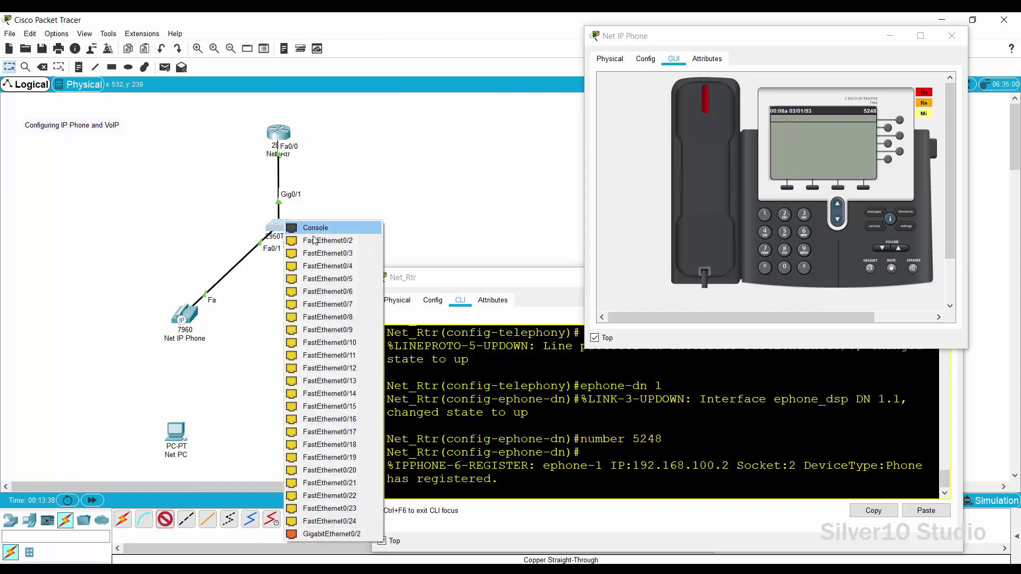
left_click(314, 240)
left_click(344, 317)
left_click(377, 325)
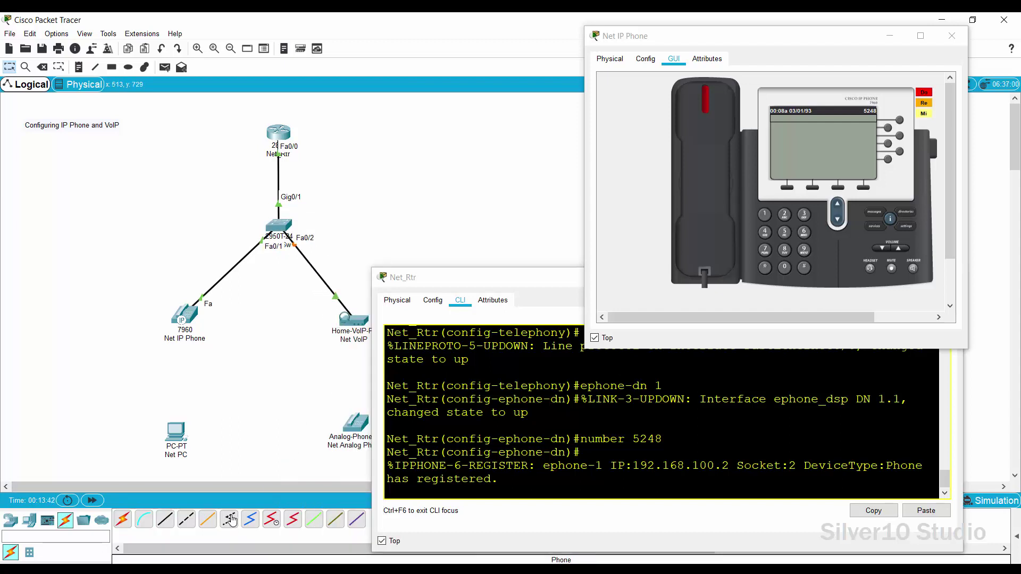
- Run a phone cable from the Home VoIP device to the analog phone
left_click(354, 322)
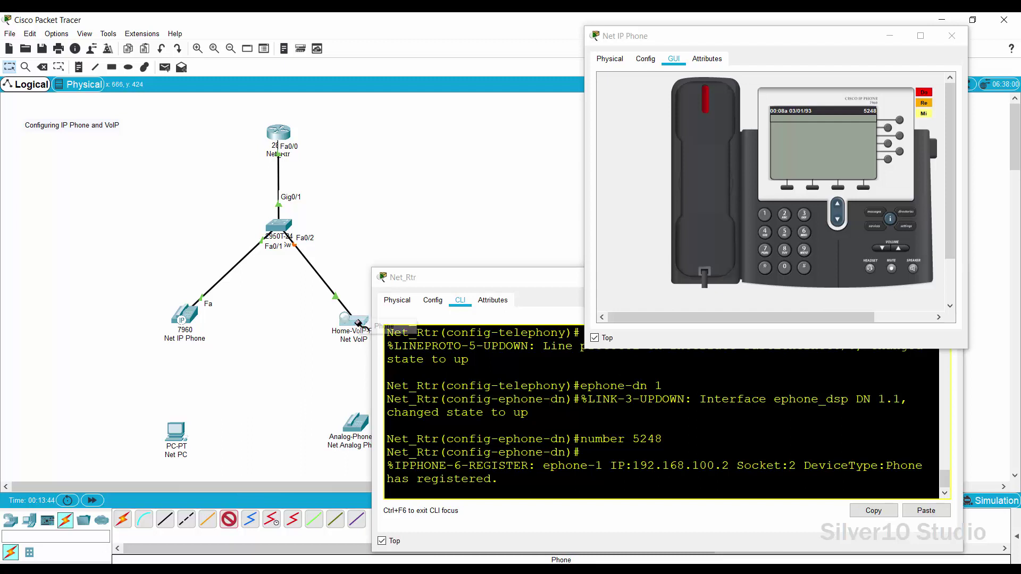
left_click(386, 327)
left_click(357, 425)
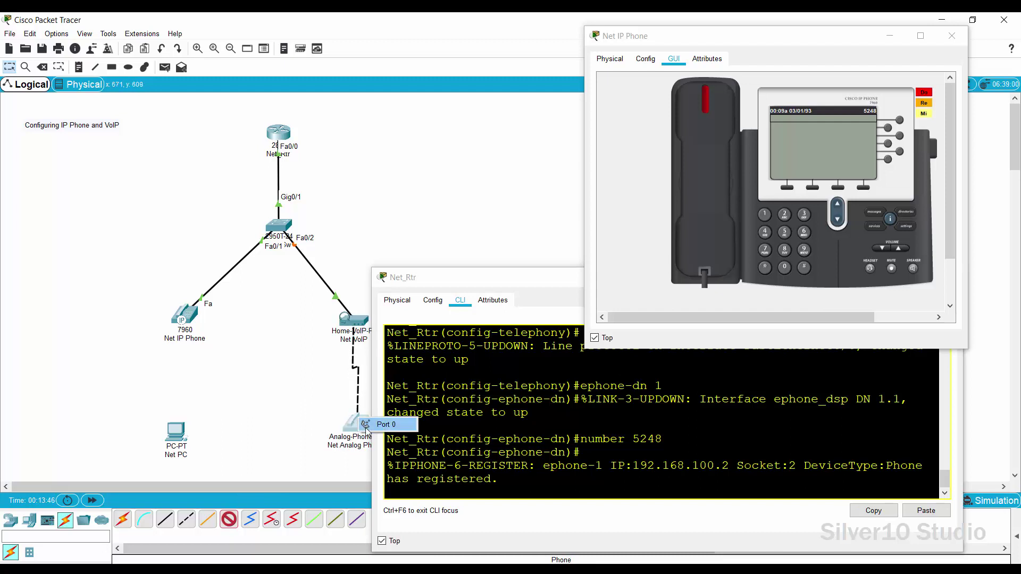
left_click(372, 424)
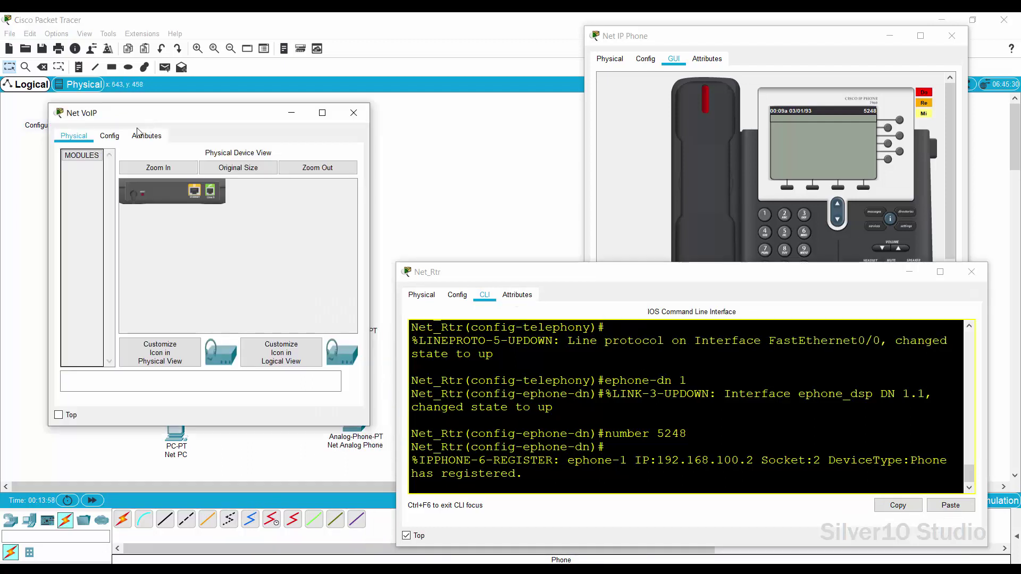
- Enter 192.168.100.1 as the Net VoIP device's server address in its settings
left_click(110, 136)
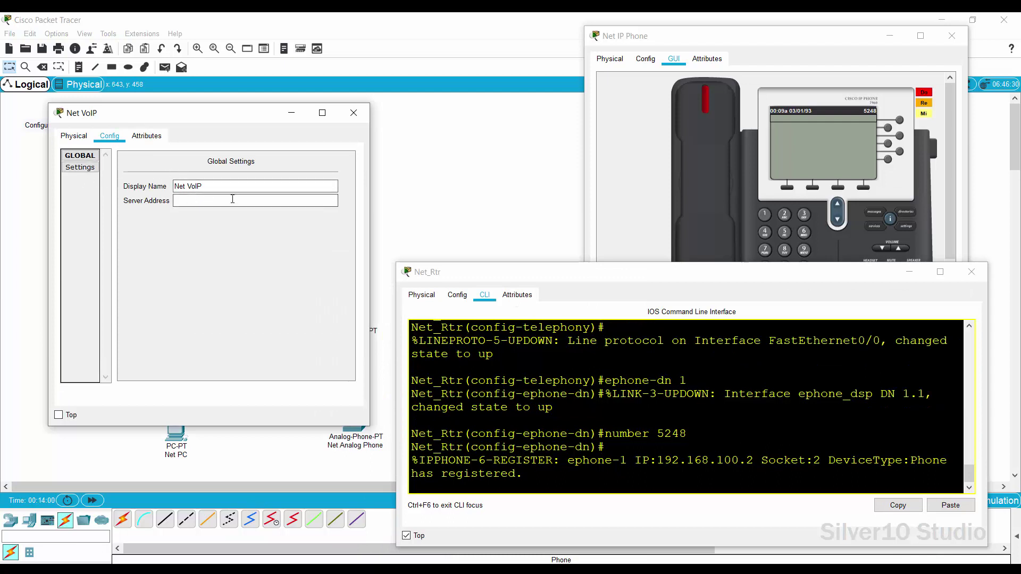
left_click(204, 200)
type("192.168.10")
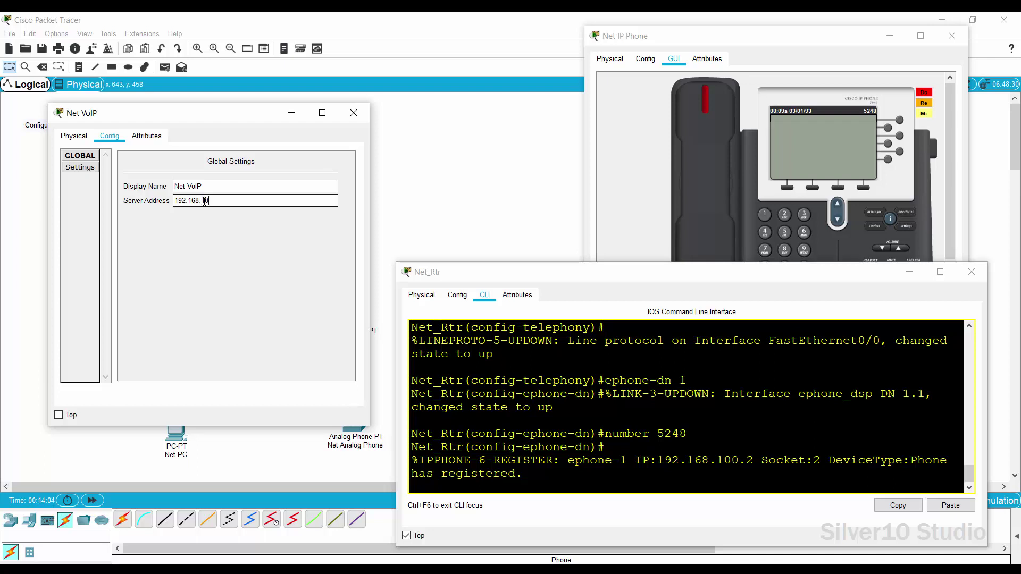
type("0.1")
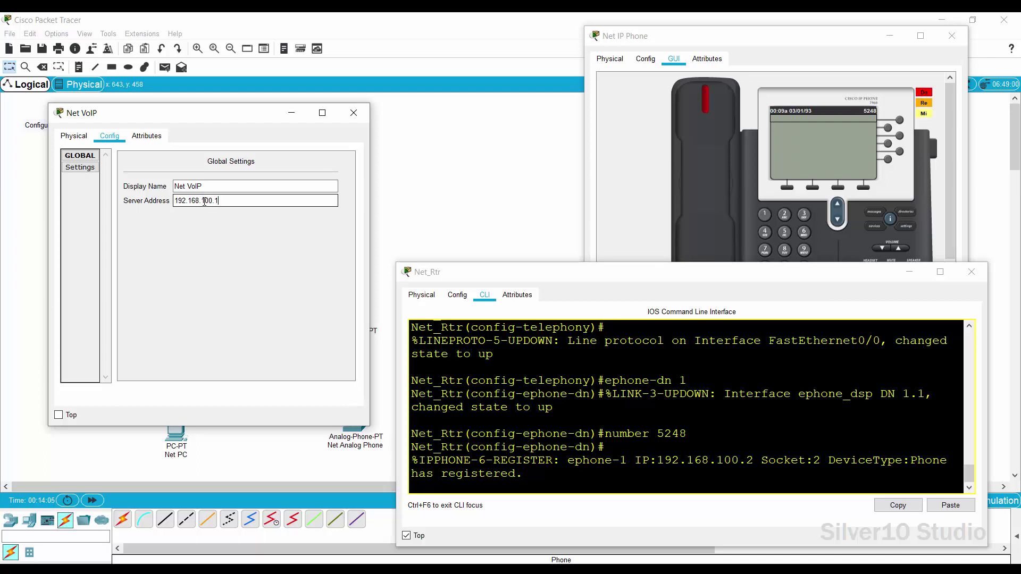
- Close Net VoIP and create ephone-dn 2 with number 3679 in the router CLI
left_click(354, 112)
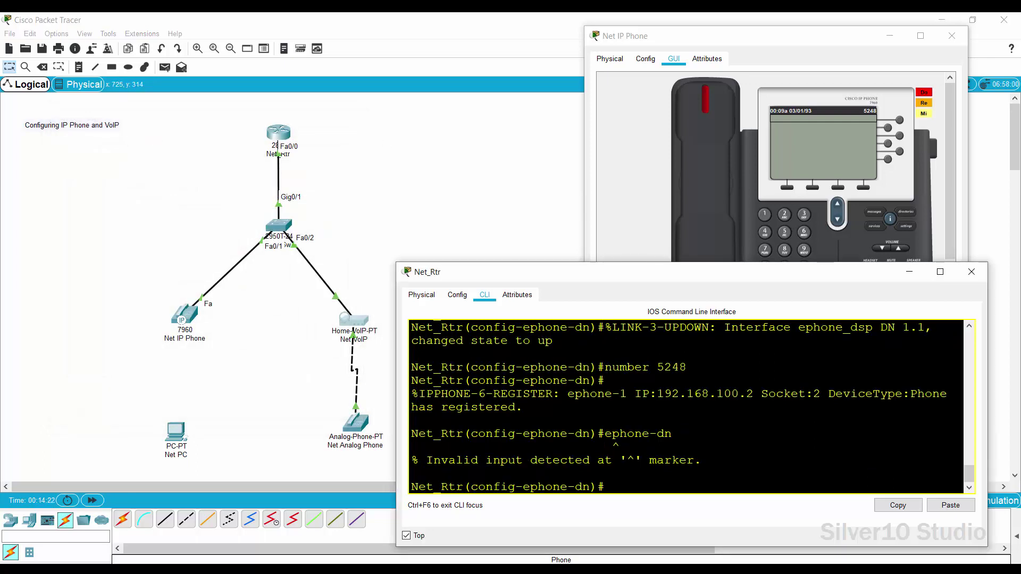
key("Up")
type("2")
key("Return")
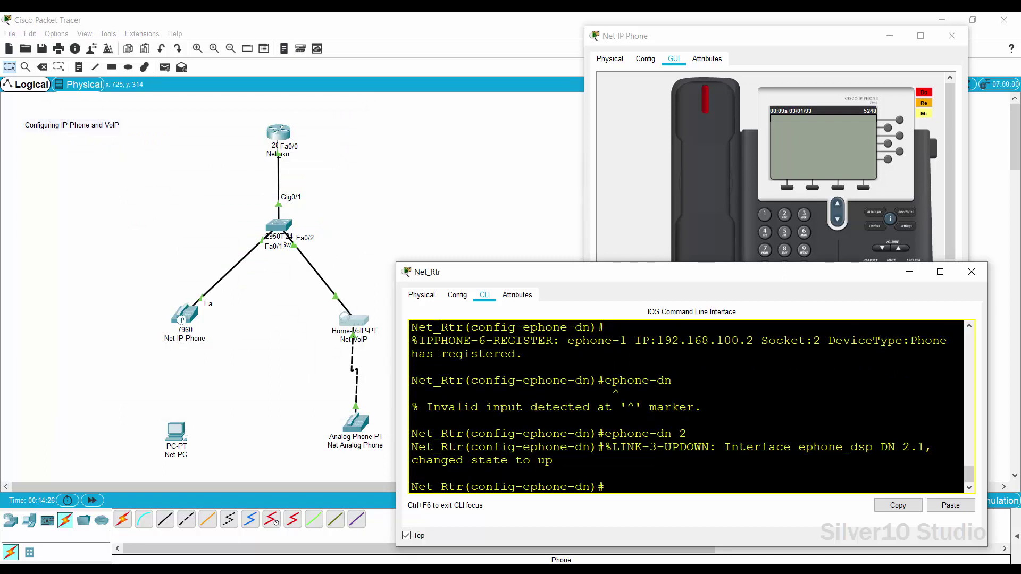
type("number 3679")
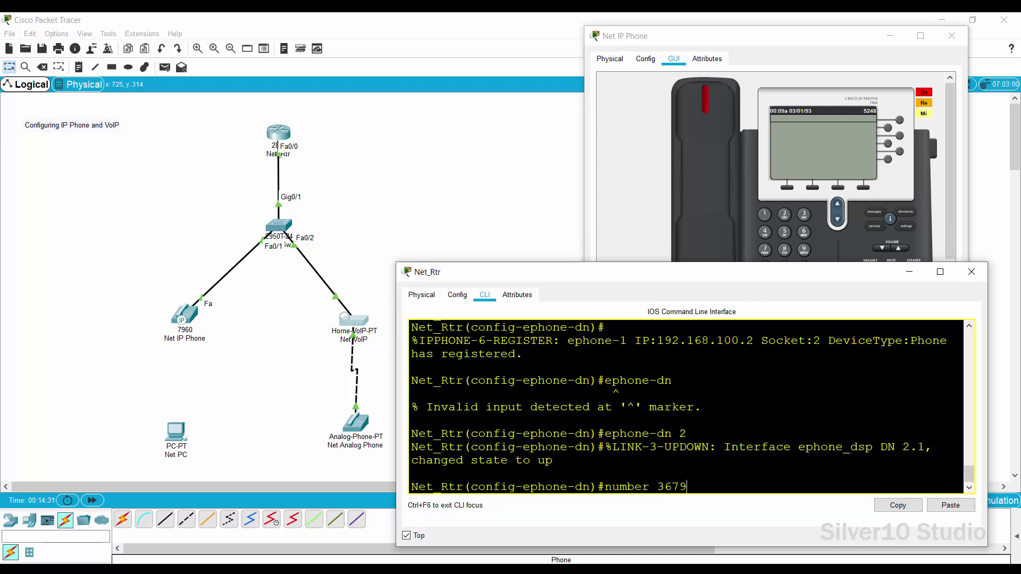
key("Return")
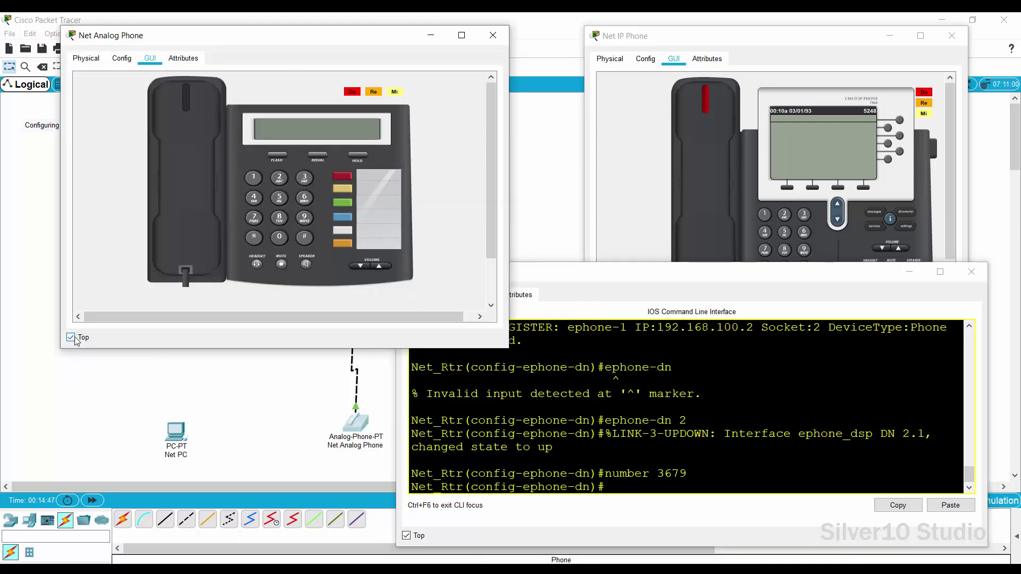
- Fast-forward simulated time, close the router CLI and lift the IP phone's handset
left_click(92, 501)
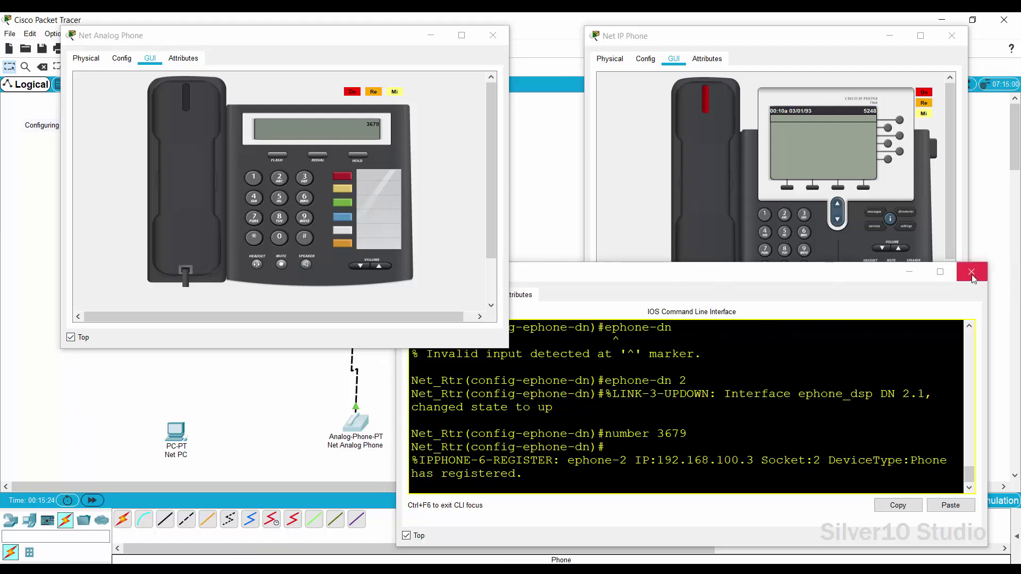
left_click(971, 277)
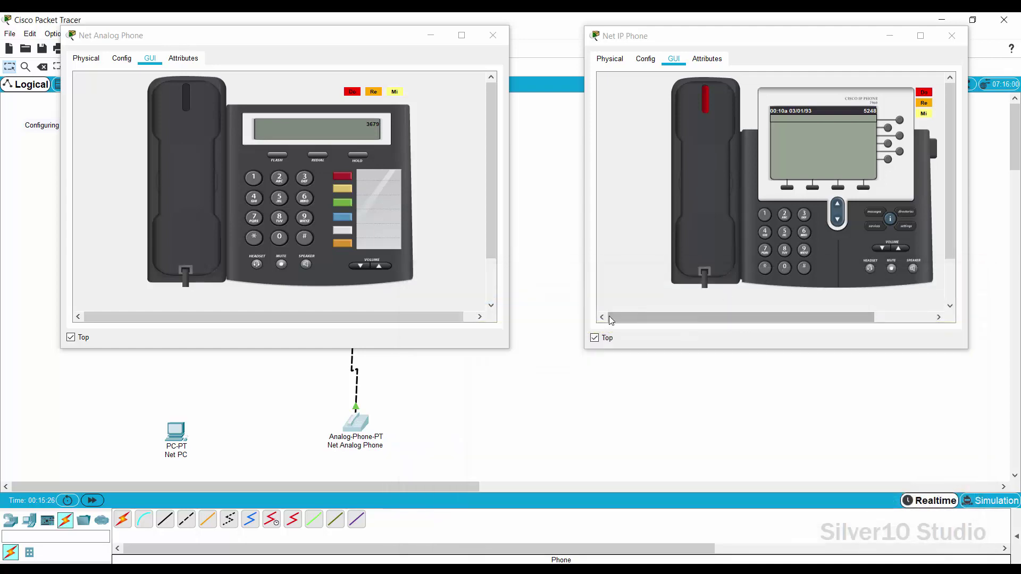
left_click(701, 221)
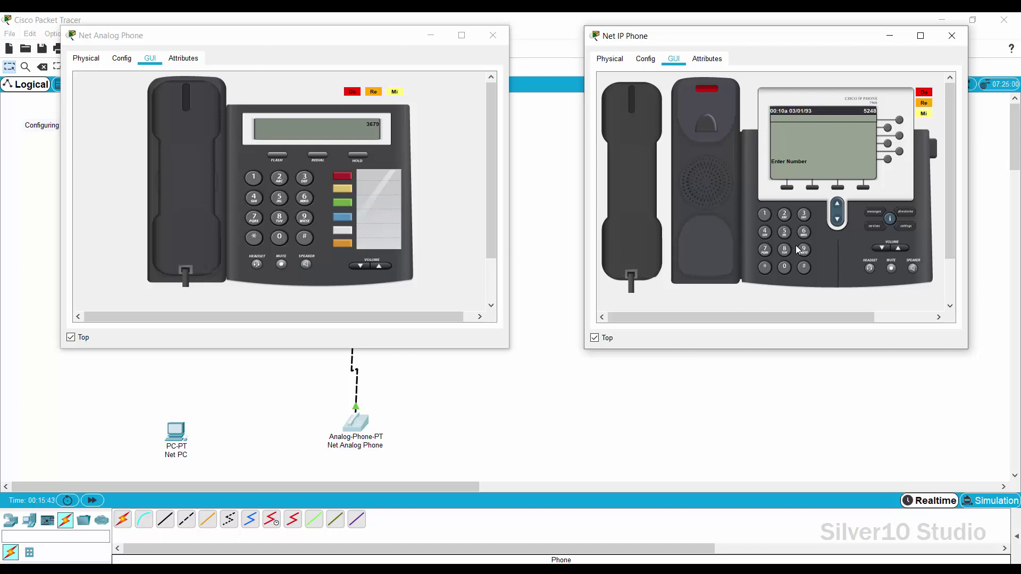
- Dial extension 3679, answer on the analog phone, then hang up the IP phone
left_click(803, 213)
left_click(804, 232)
left_click(765, 250)
left_click(804, 250)
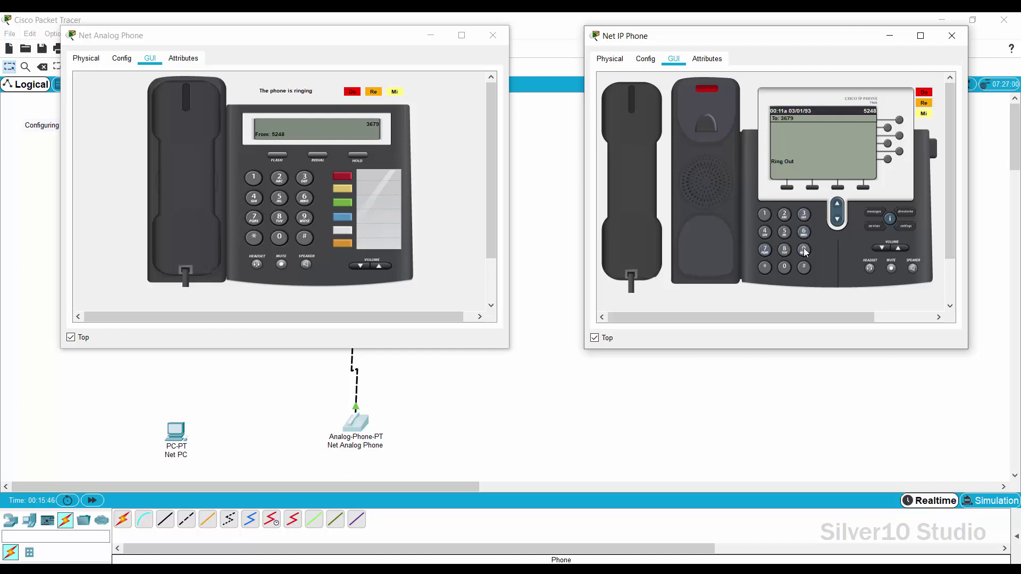
left_click(191, 169)
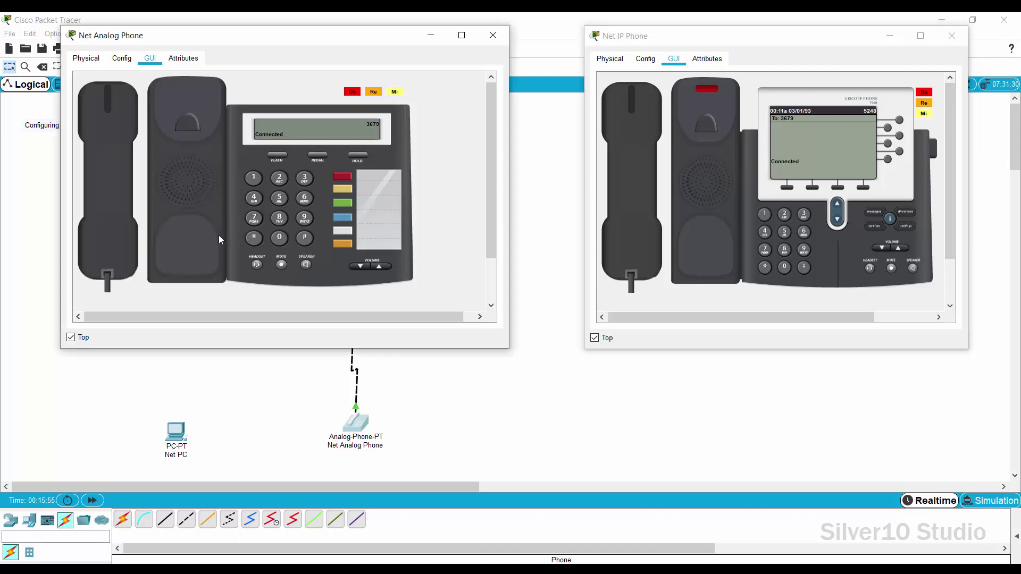
left_click(611, 170)
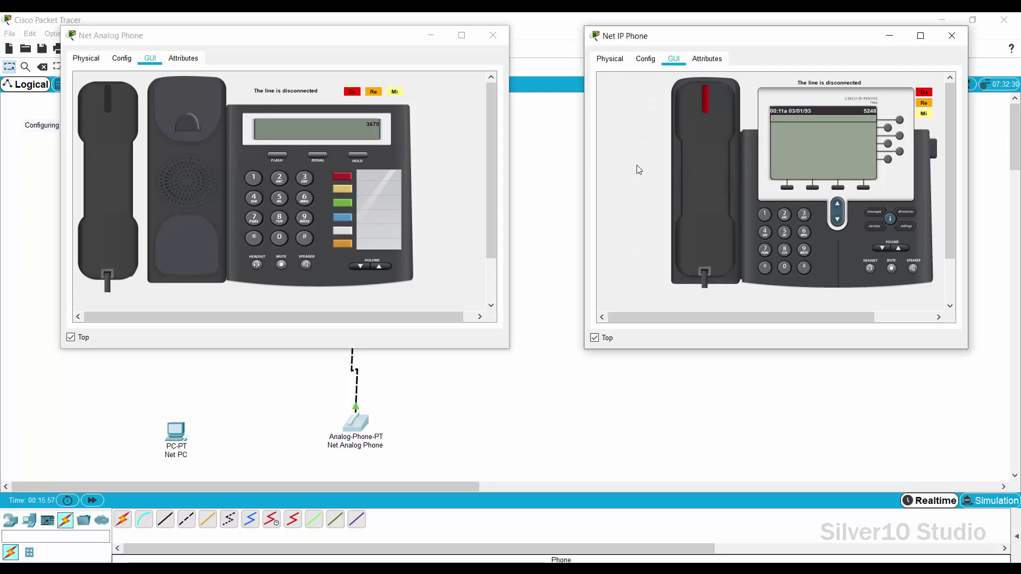
- Hang up the analog phone and close both the analog and IP phone windows
left_click(133, 180)
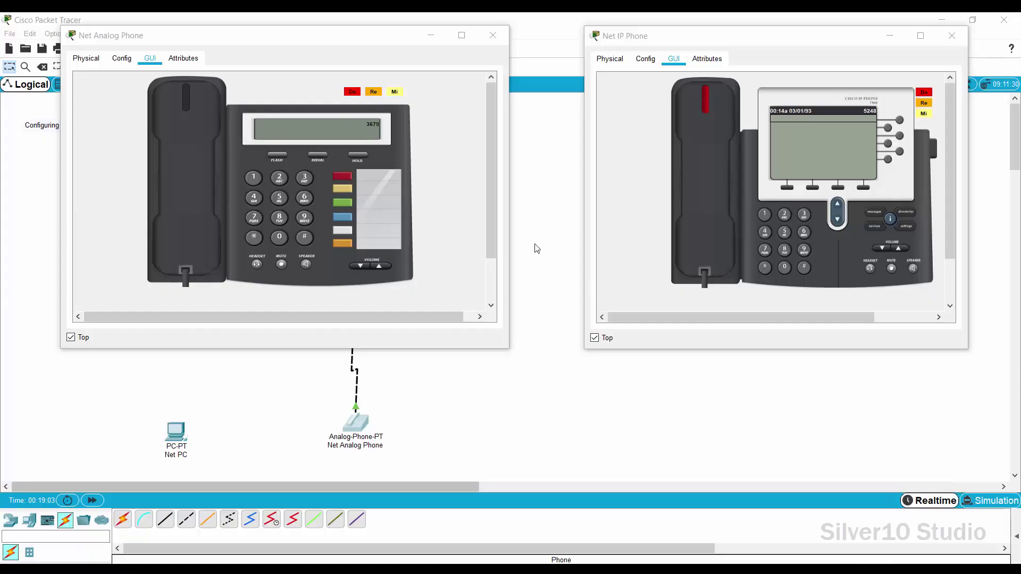
left_click(493, 36)
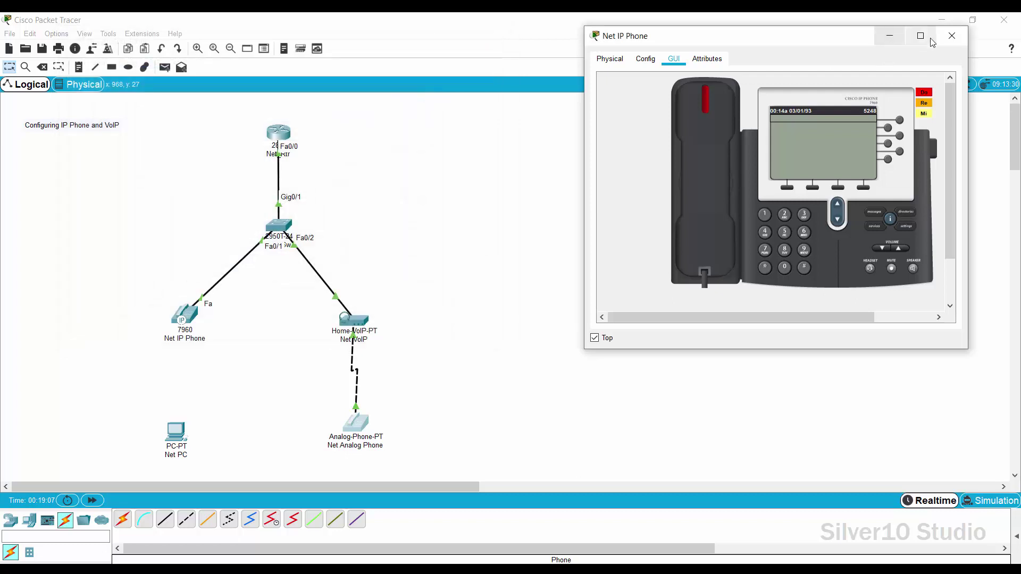
left_click(952, 35)
left_click(165, 519)
left_click(177, 434)
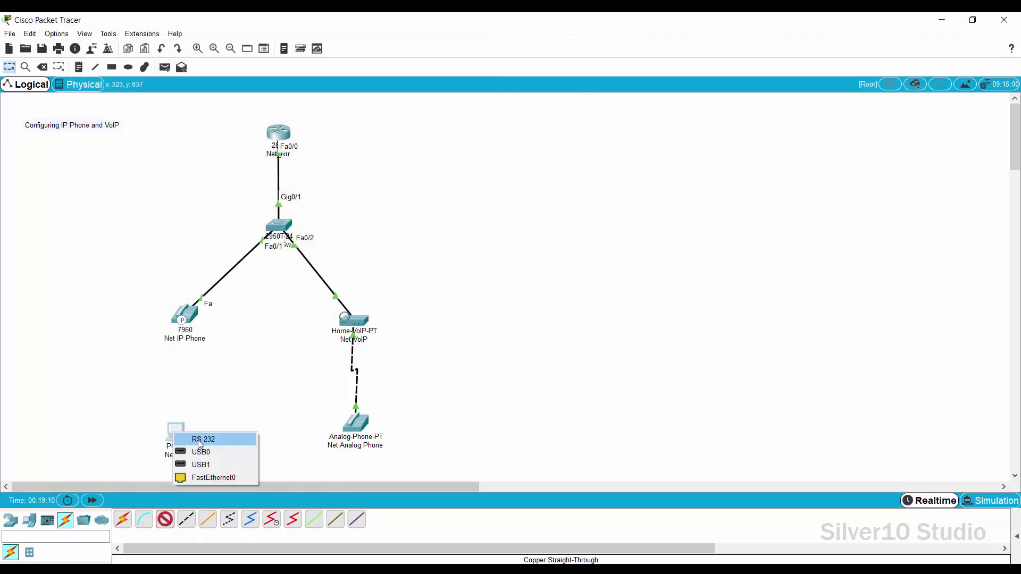
left_click(200, 477)
left_click(186, 318)
left_click(215, 326)
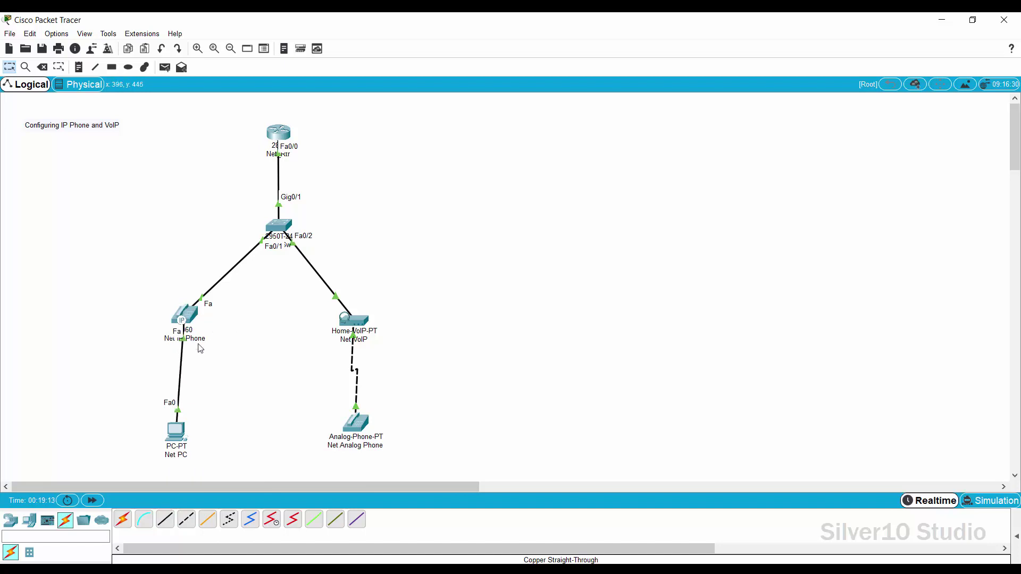
- Open Net PC's Command Prompt and run ipconfig to check its address
left_click(182, 442)
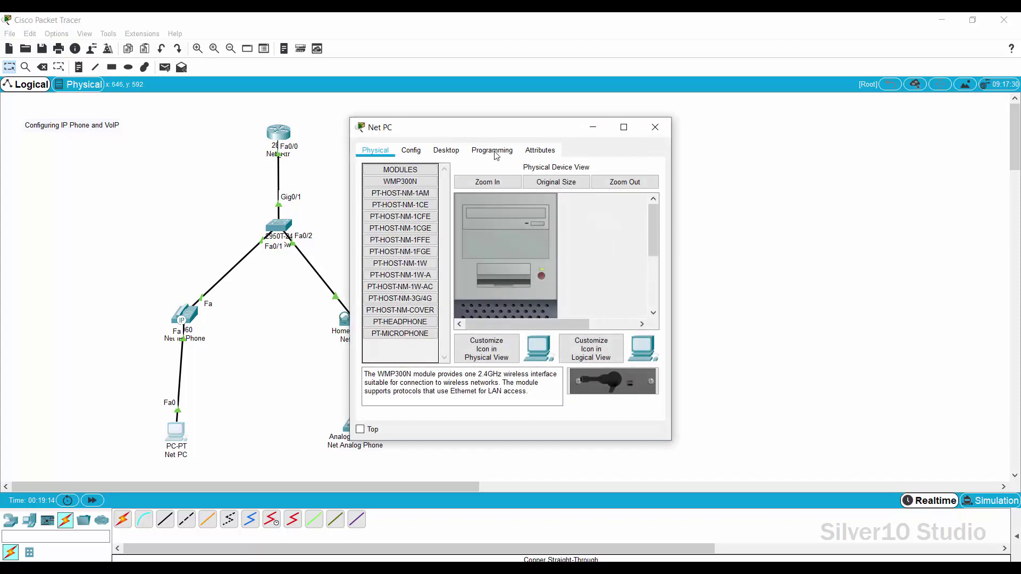
left_click(446, 151)
left_click(570, 205)
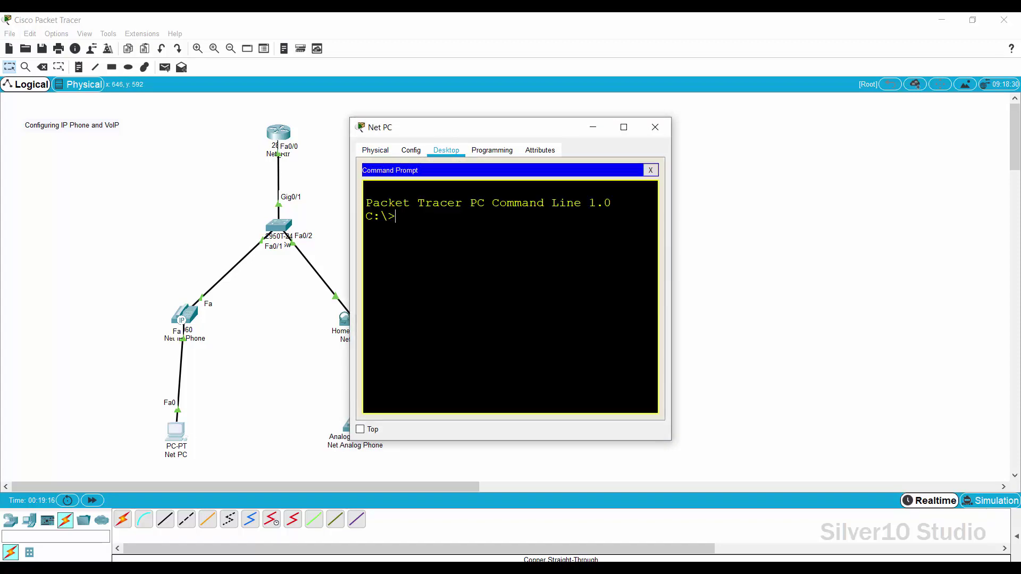
left_click_drag(667, 264, 976, 265)
type("ipconfig")
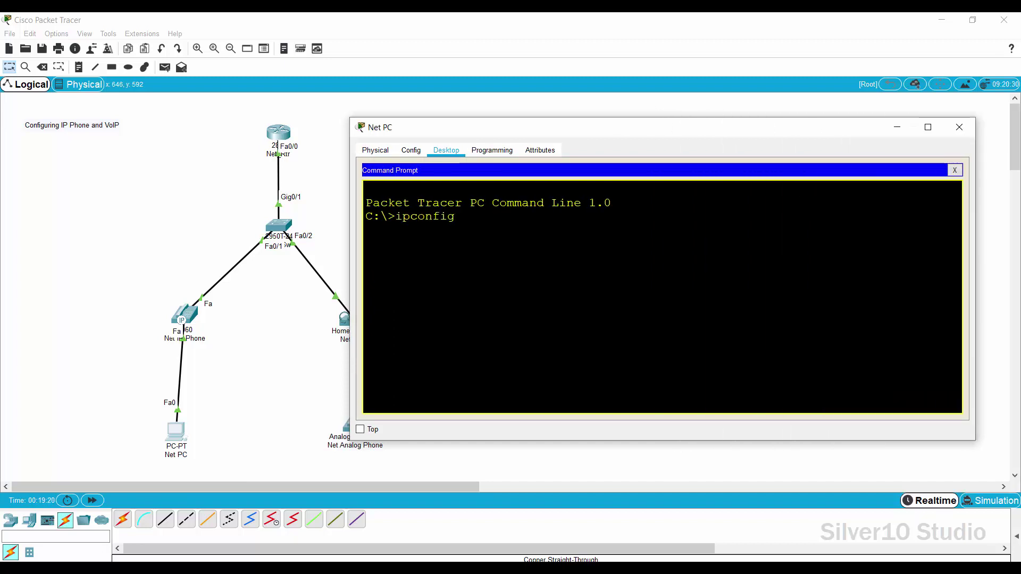
key("Return")
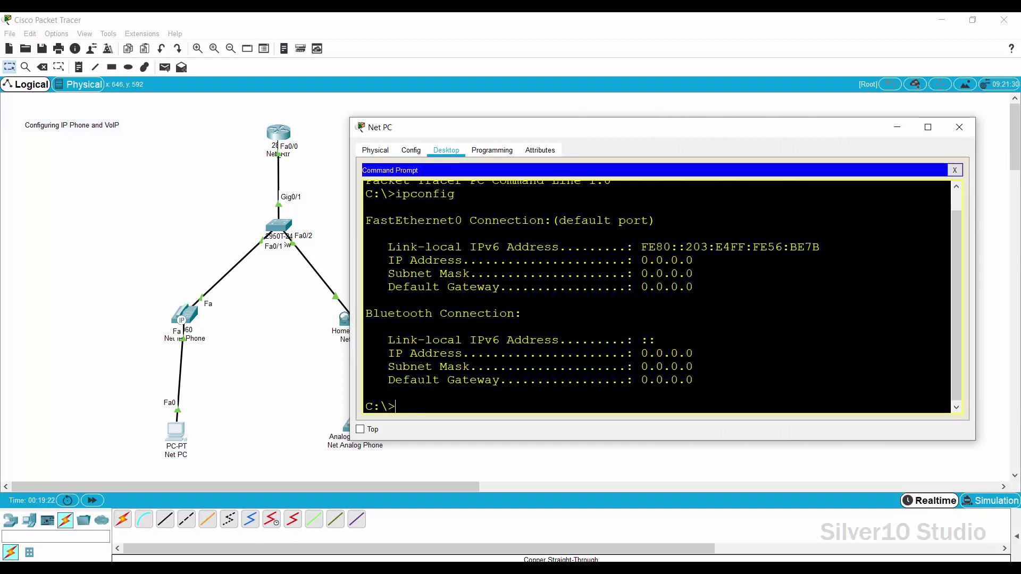
- Renew the DHCP lease with ipconfig /renew, then ping the gateway 192.168.100.1
type("ipconf")
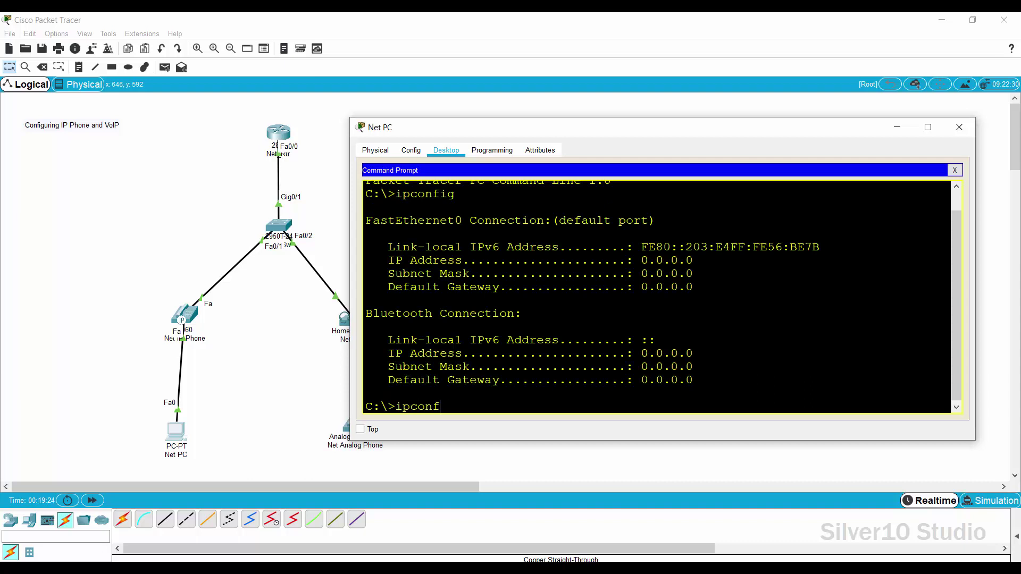
type("ig /renew")
key("Return")
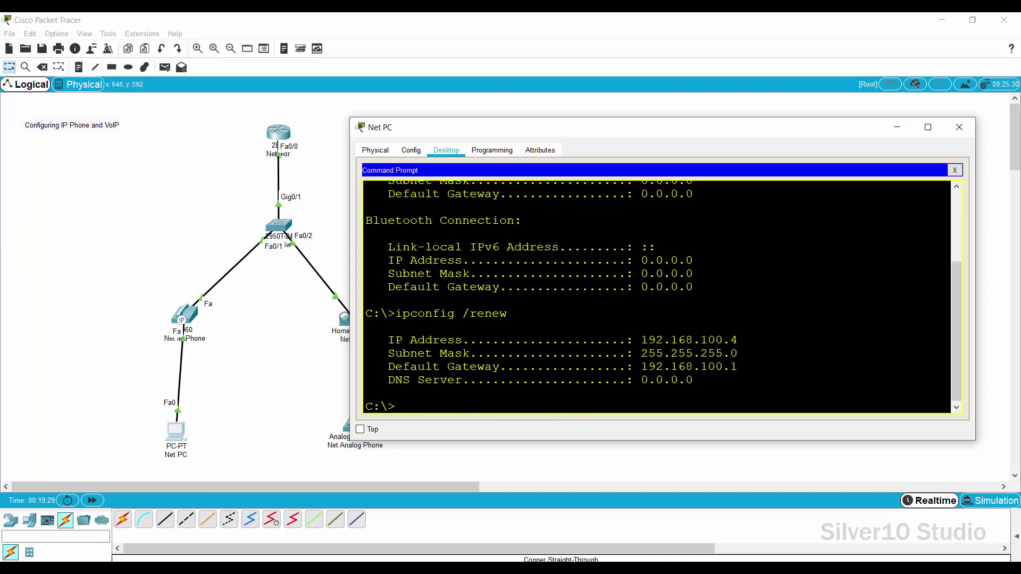
type("ping 192.168.100.1")
key("Return")
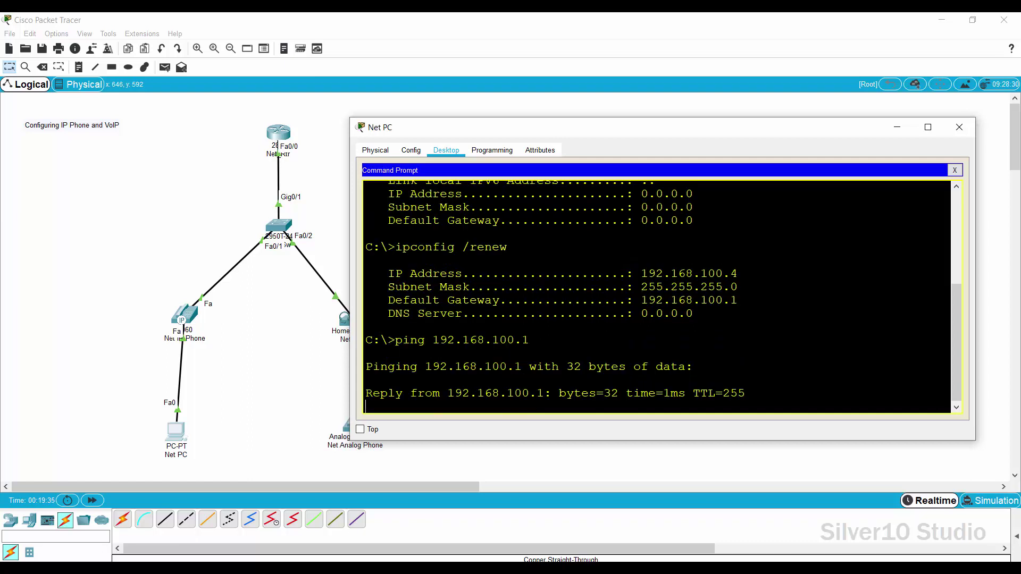